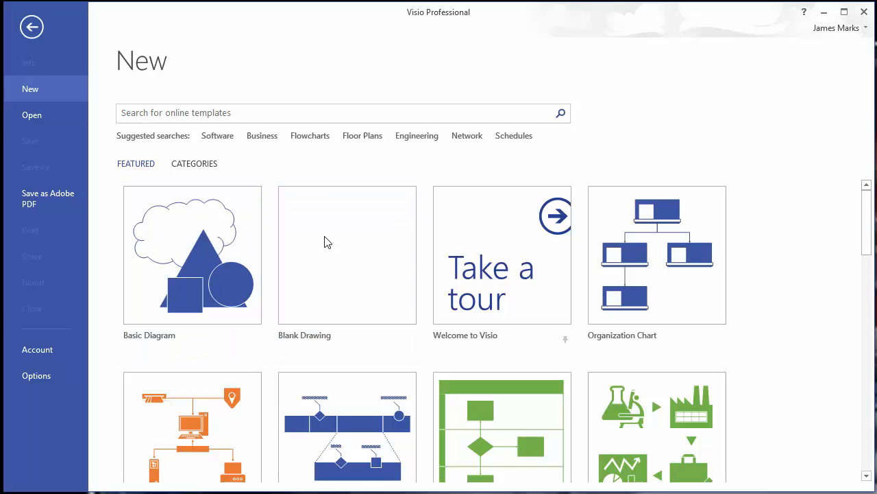
Create a drawing from the Basic Diagram template in metric units.
{"action": "left_click", "coordinate": [185, 246]}
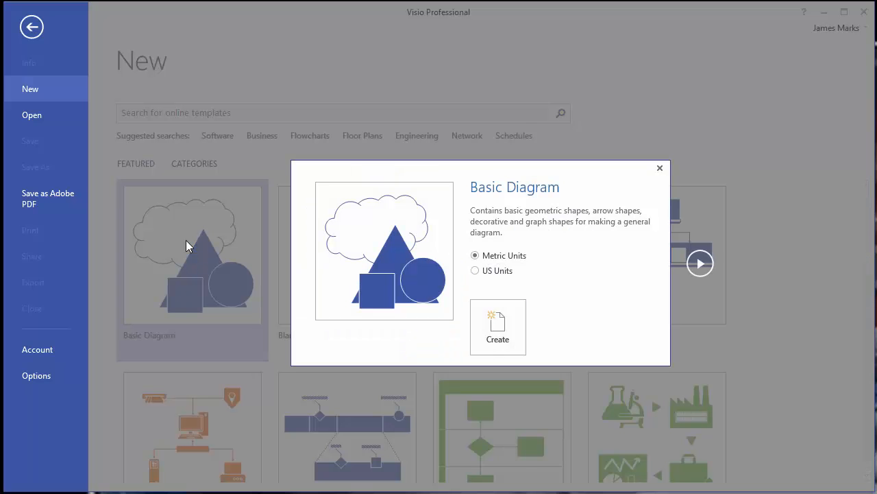
{"action": "left_click", "coordinate": [515, 329]}
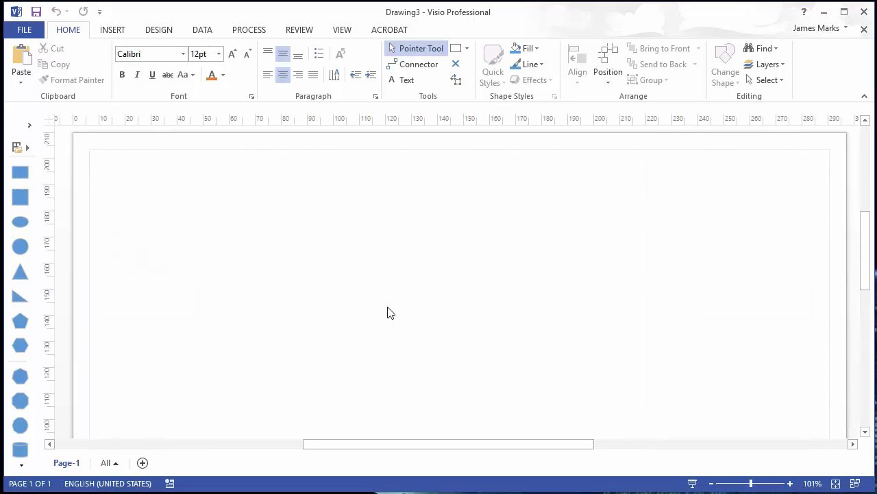
Place a 40 by 30 mm rectangle shape near the page's upper-left corner.
{"action": "scroll", "coordinate": [319, 288], "scroll_direction": "down", "scroll_amount": 3}
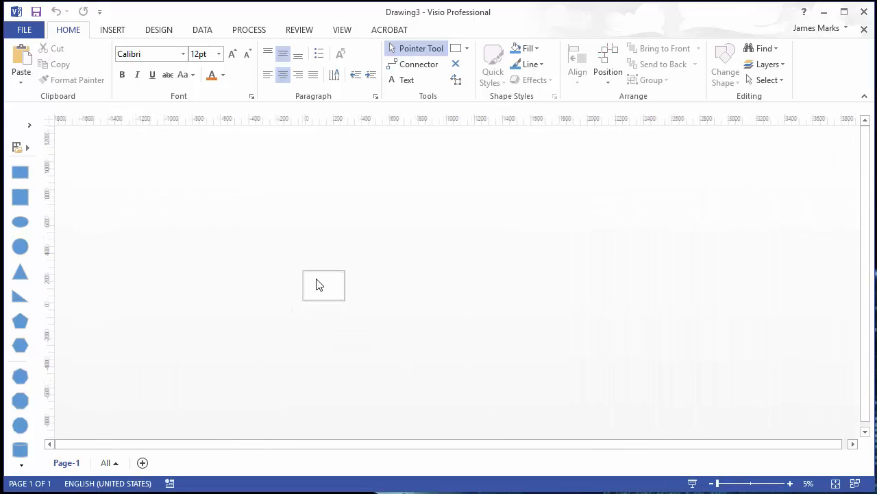
{"action": "scroll", "coordinate": [319, 282], "scroll_direction": "up", "scroll_amount": 3}
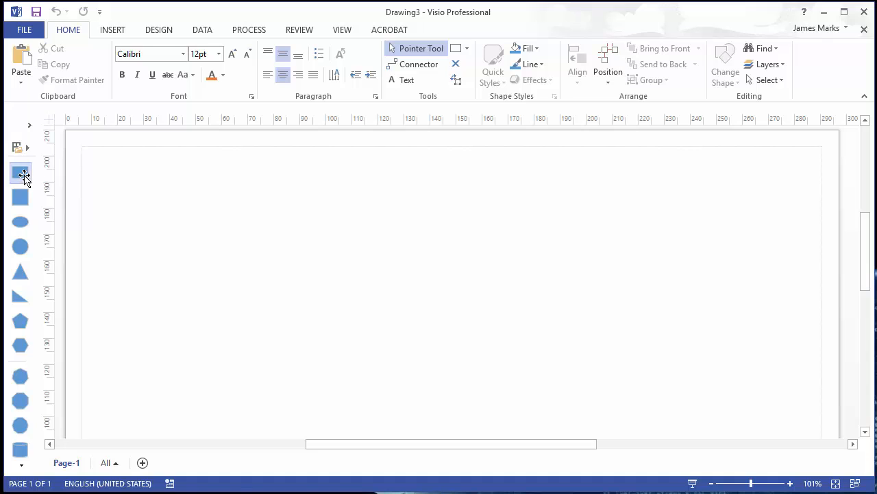
{"action": "left_click_drag", "start_coordinate": [24, 177], "coordinate": [169, 204]}
{"action": "left_click", "coordinate": [159, 205]}
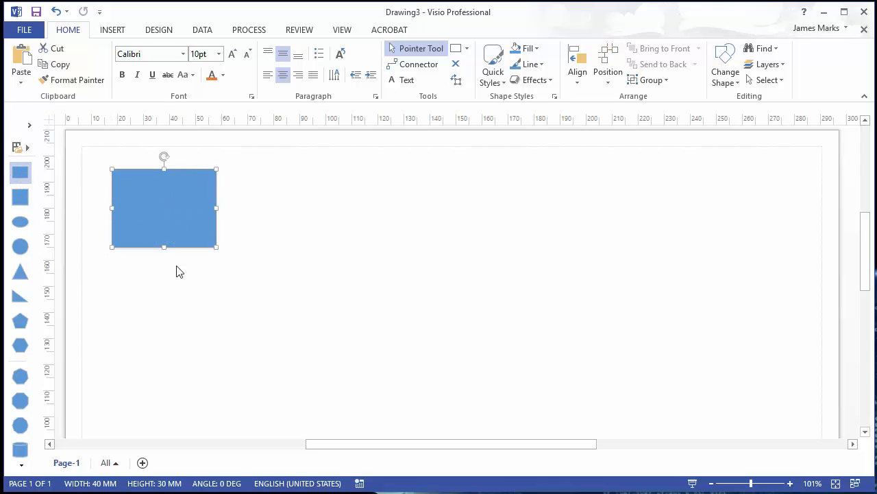
Draw a rectangle about 50 by 35 mm to the right of the first one with the Rectangle tool.
{"action": "left_click", "coordinate": [414, 65]}
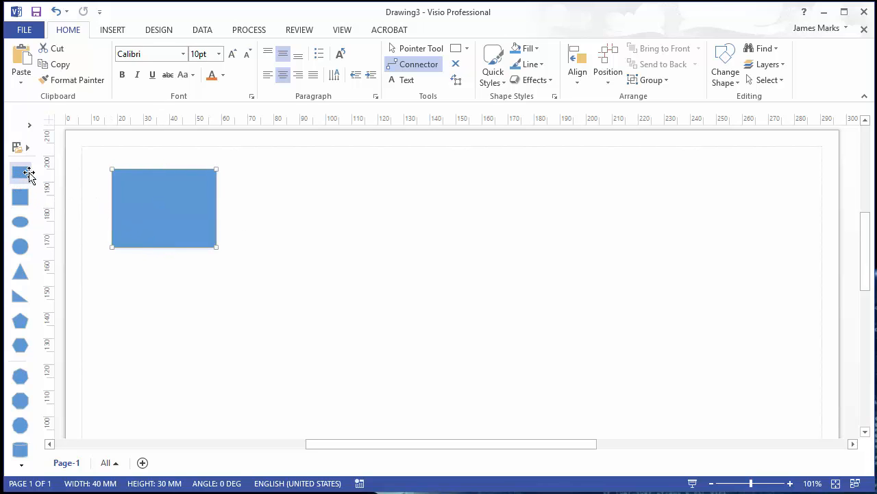
{"action": "left_click", "coordinate": [455, 48]}
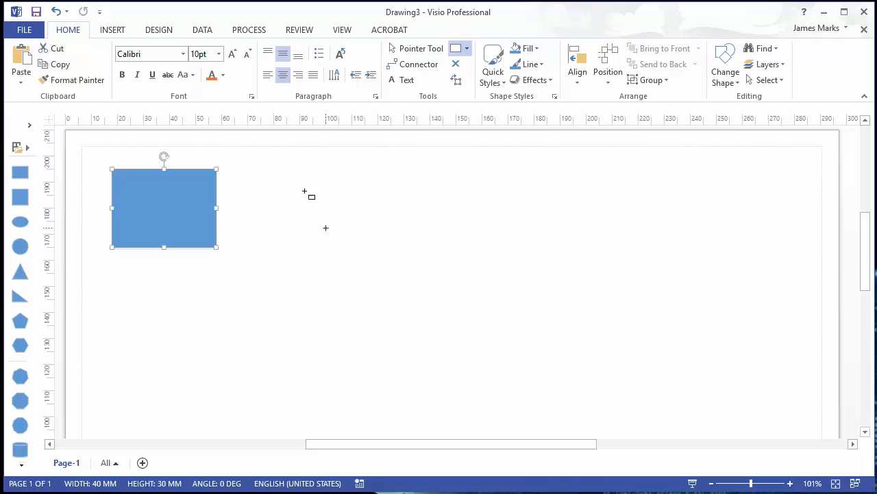
{"action": "left_click_drag", "start_coordinate": [261, 169], "coordinate": [391, 260]}
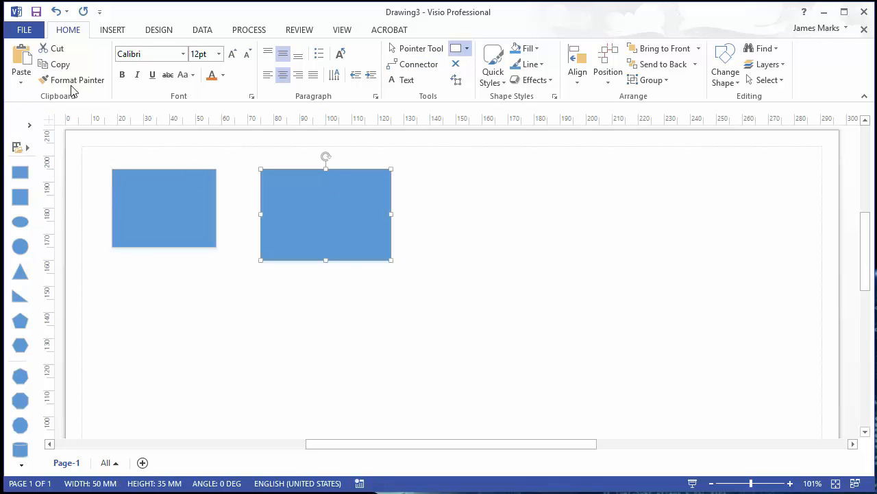
Delete the larger rectangle drawn beside the first one and return to the Pointer Tool.
{"action": "left_click", "coordinate": [426, 49]}
{"action": "left_click", "coordinate": [433, 62]}
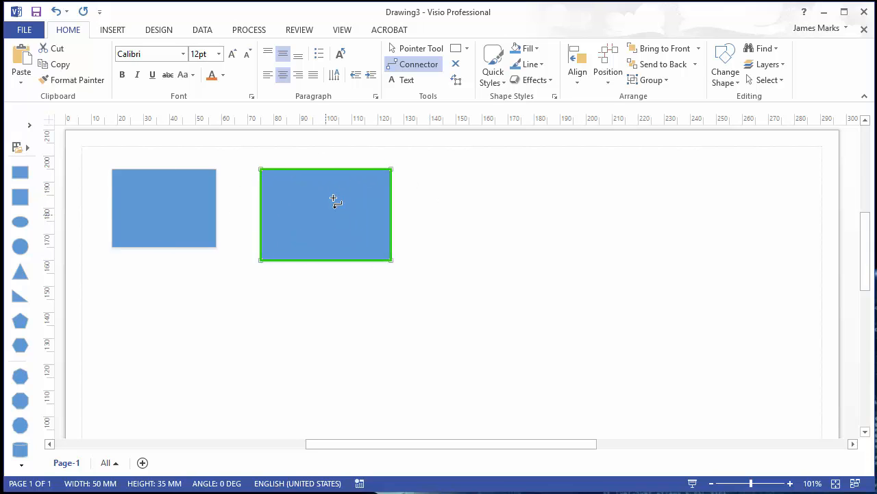
{"action": "left_click", "coordinate": [414, 52]}
{"action": "left_click", "coordinate": [309, 266]}
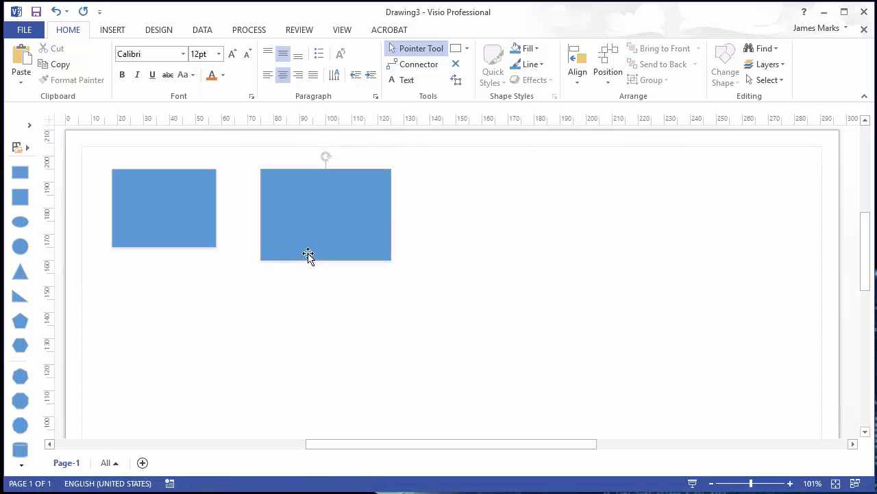
{"action": "left_click", "coordinate": [342, 207]}
{"action": "key", "text": "Delete"}
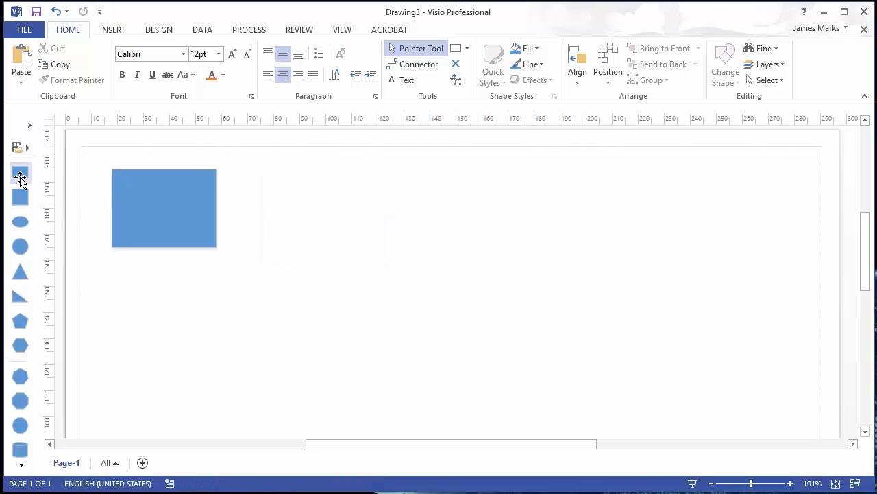
Place a second rectangle shape level with the first on its right, and label the two rectangles EMPLOYEE and DEPARTMENT.
{"action": "left_click_drag", "start_coordinate": [20, 172], "coordinate": [338, 216]}
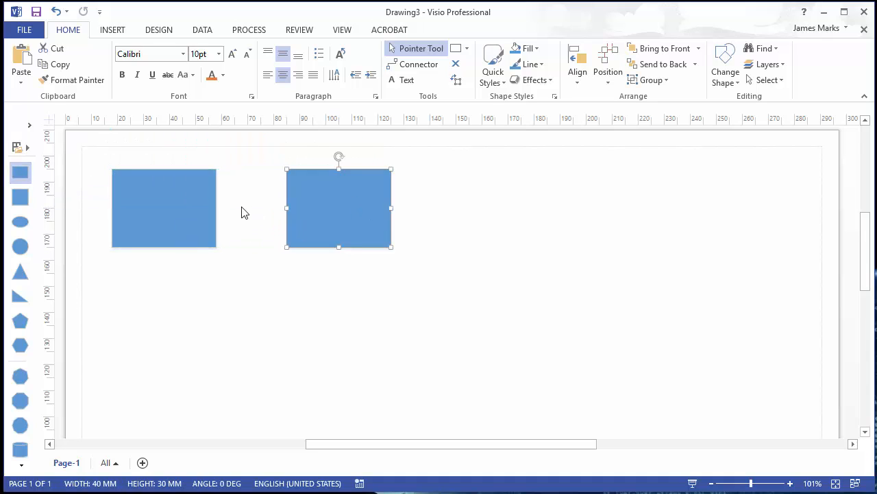
{"action": "left_click", "coordinate": [176, 206]}
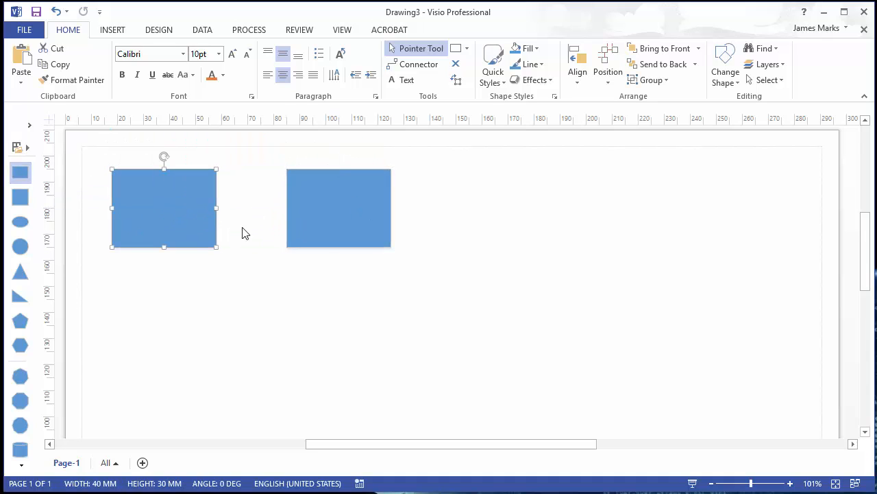
{"action": "double_click", "coordinate": [156, 212]}
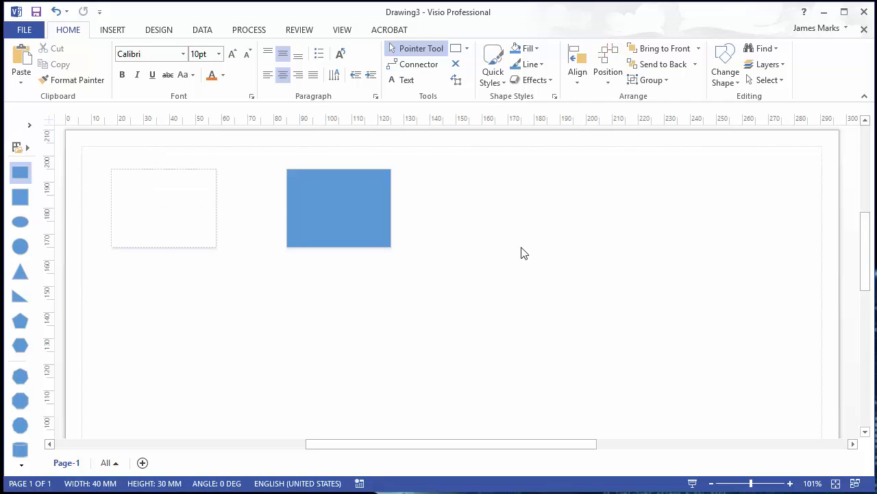
{"action": "type", "text": "EMPLOYEE"}
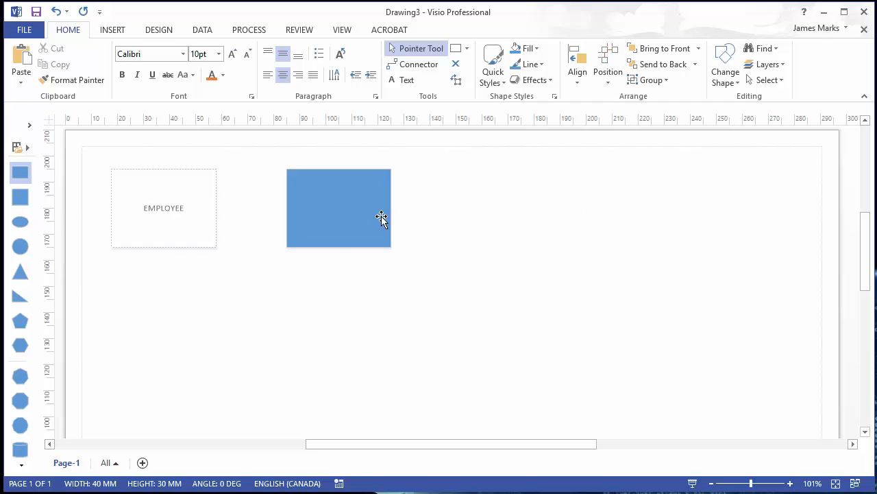
{"action": "double_click", "coordinate": [329, 212]}
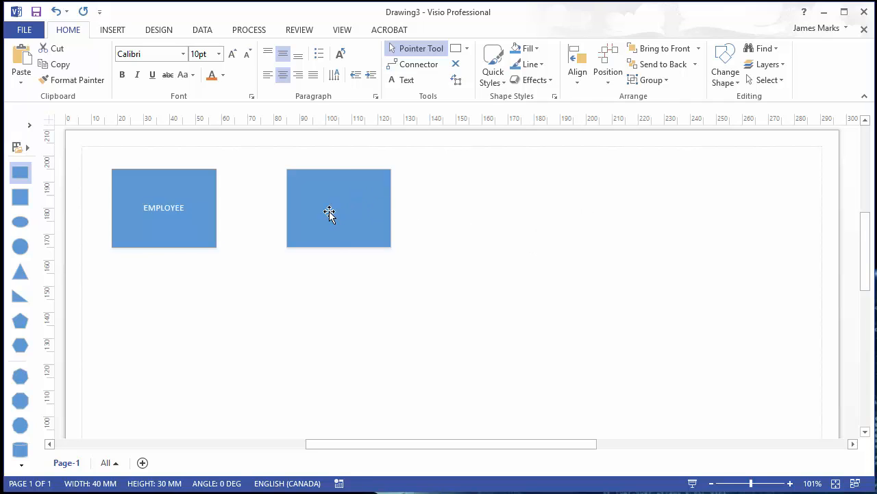
{"action": "type", "text": "DEPARTMENT"}
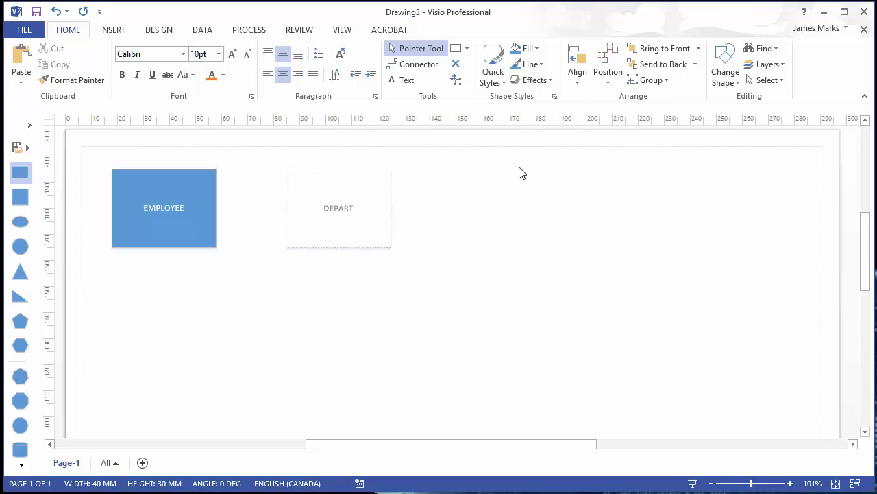
{"action": "left_click", "coordinate": [425, 327]}
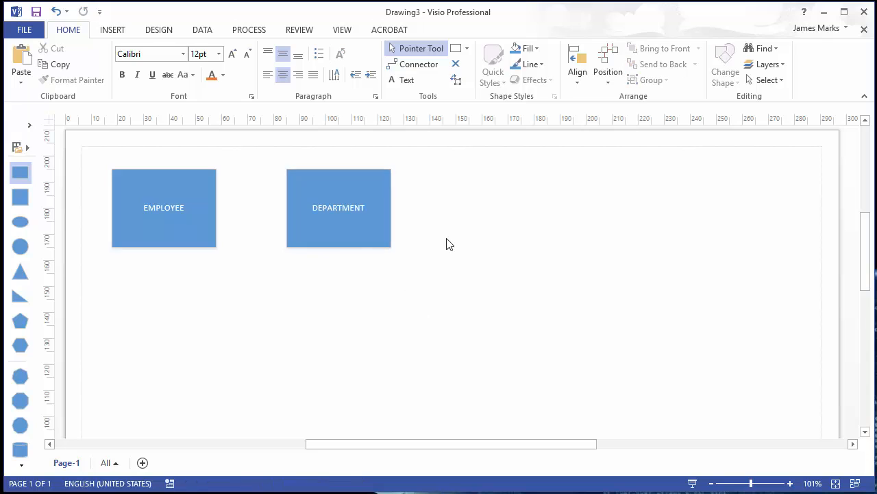
Add a connector from DEPARTMENT's left midpoint to EMPLOYEE's right midpoint, with the arrowhead at EMPLOYEE.
{"action": "left_click", "coordinate": [399, 66]}
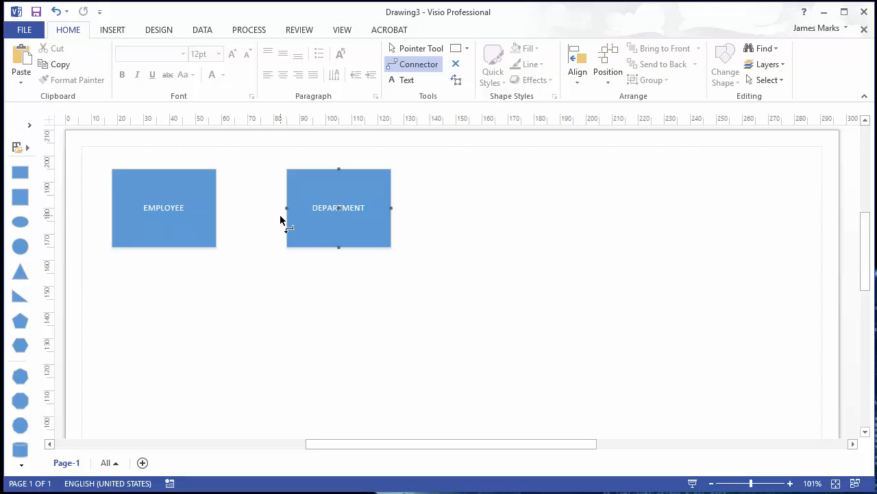
{"action": "left_click_drag", "start_coordinate": [224, 208], "coordinate": [216, 207]}
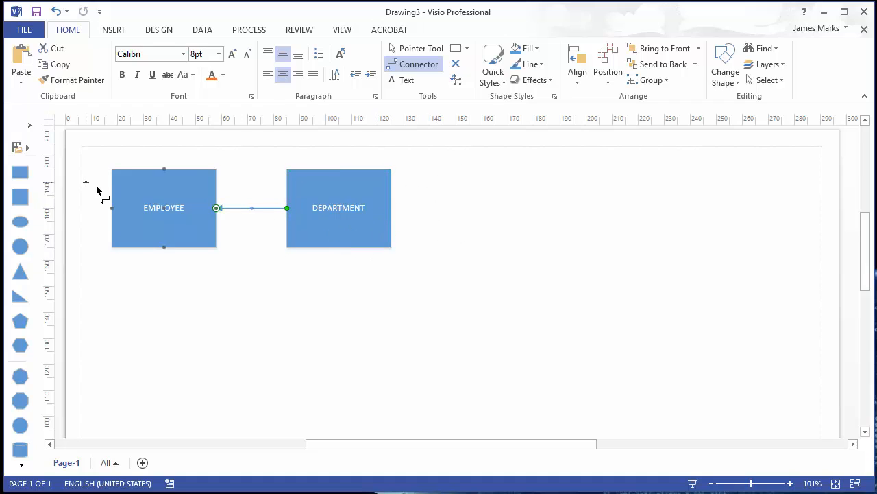
{"action": "left_click", "coordinate": [20, 172]}
{"action": "left_click", "coordinate": [599, 222]}
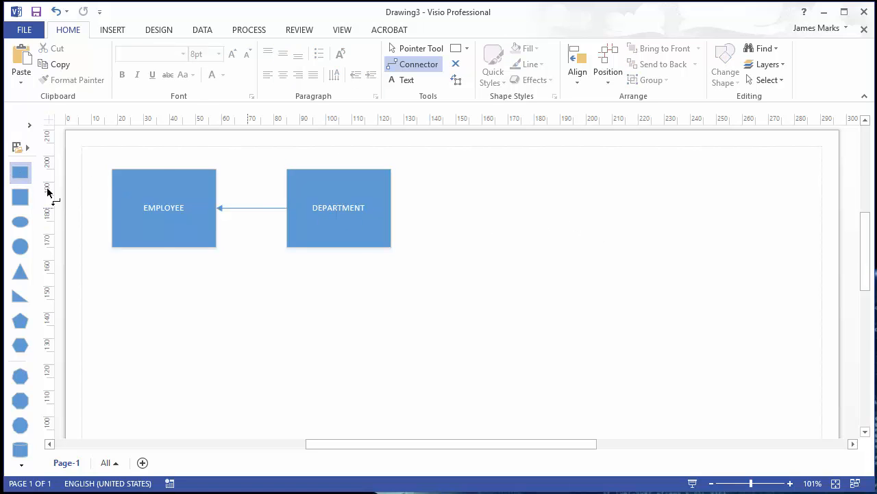
{"action": "mouse_move", "coordinate": [404, 188]}
{"action": "left_mouse_down"}
{"action": "mouse_move", "coordinate": [552, 206]}
{"action": "mouse_move", "coordinate": [542, 213]}
{"action": "left_mouse_up"}
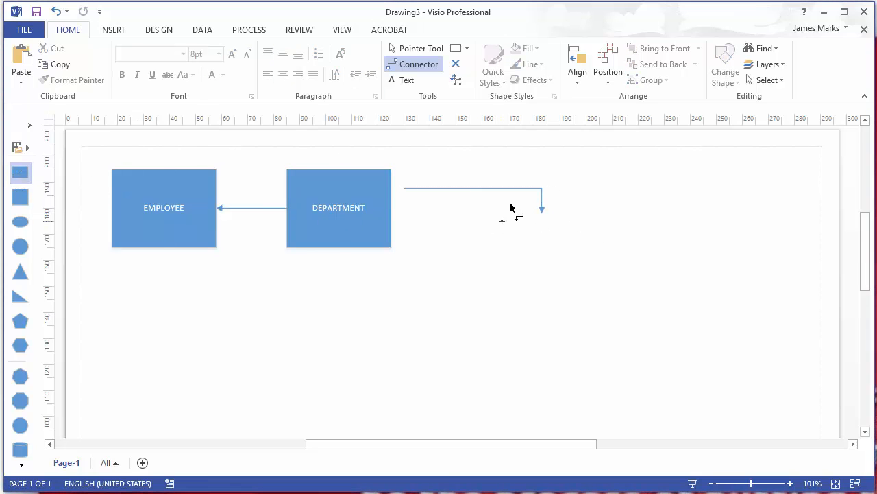
{"action": "key", "text": "ctrl+z"}
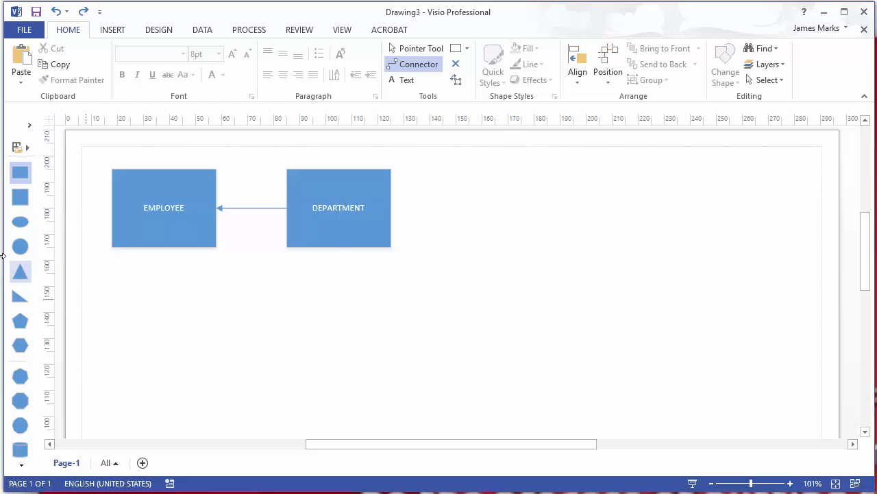
Place a third rectangle shape below DEPARTMENT, offset slightly right, and connect DEPARTMENT's bottom midpoint to the new rectangle's top midpoint.
{"action": "left_click_drag", "start_coordinate": [23, 172], "coordinate": [164, 292]}
{"action": "left_click", "coordinate": [334, 308]}
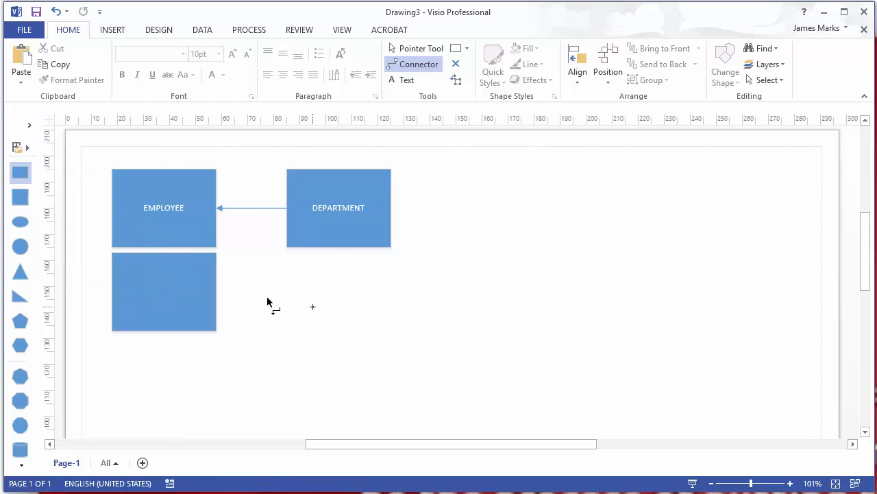
{"action": "left_click", "coordinate": [415, 48]}
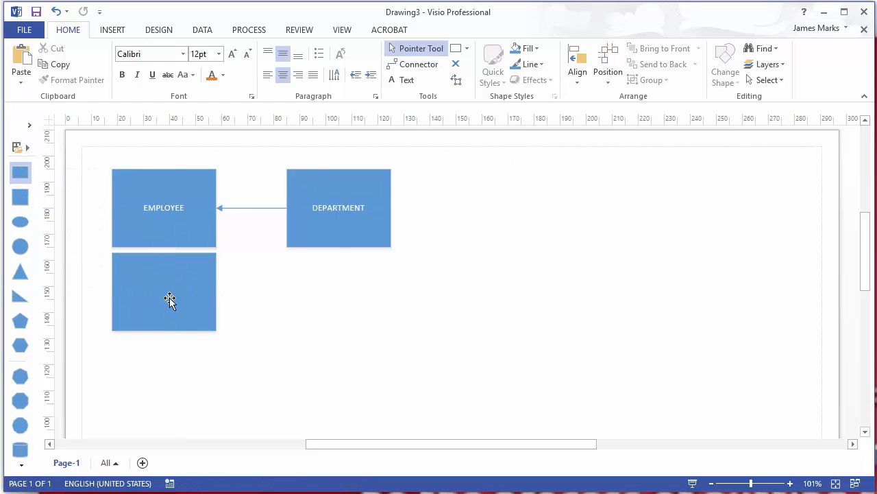
{"action": "left_click_drag", "start_coordinate": [193, 280], "coordinate": [412, 343]}
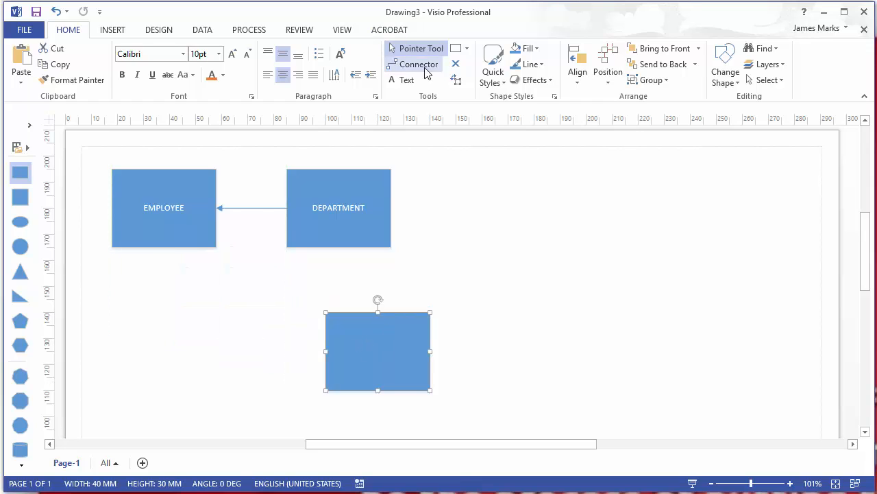
{"action": "left_click", "coordinate": [415, 64]}
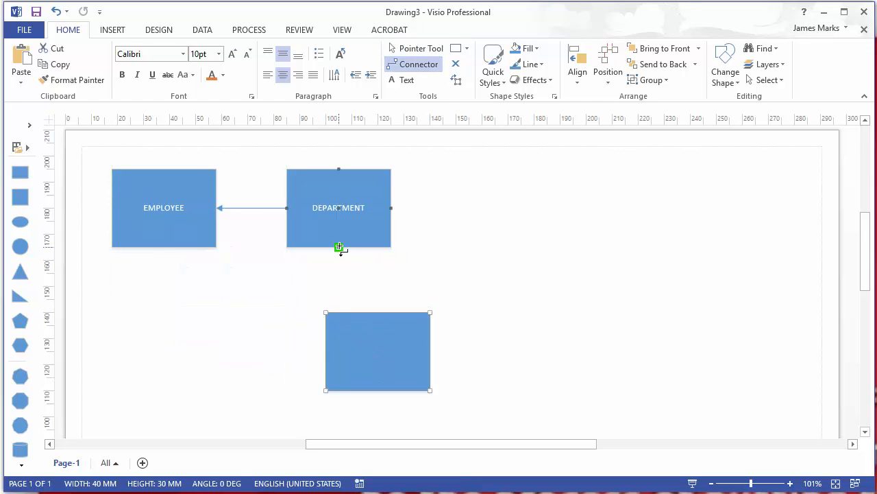
{"action": "left_click_drag", "start_coordinate": [339, 247], "coordinate": [378, 312]}
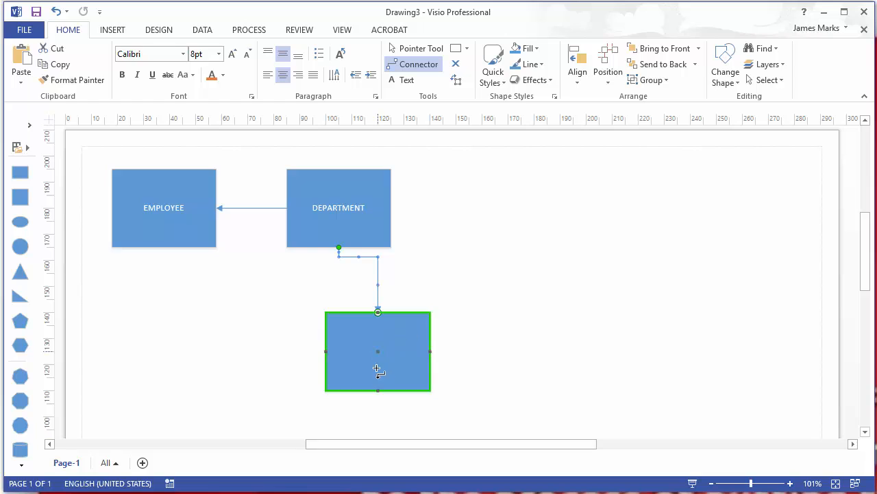
Label the rectangle below DEPARTMENT as PRODUCT.
{"action": "left_click", "coordinate": [418, 49]}
{"action": "double_click", "coordinate": [391, 360]}
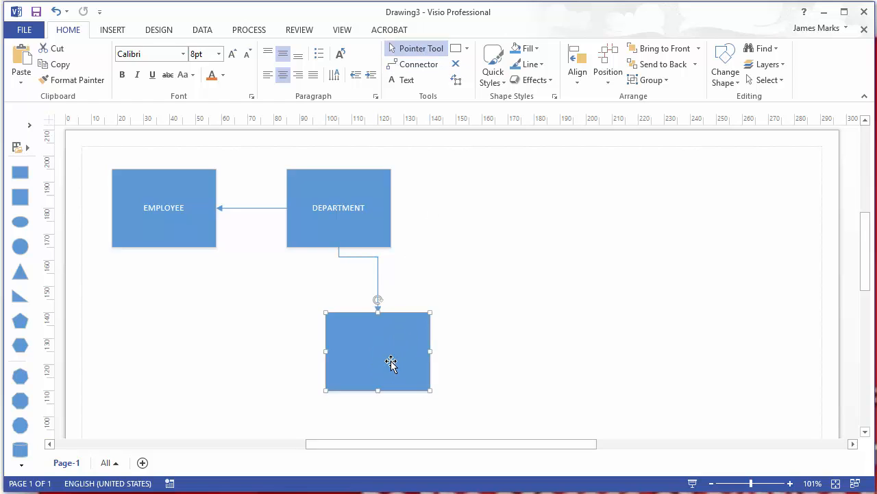
{"action": "type", "text": "product"}
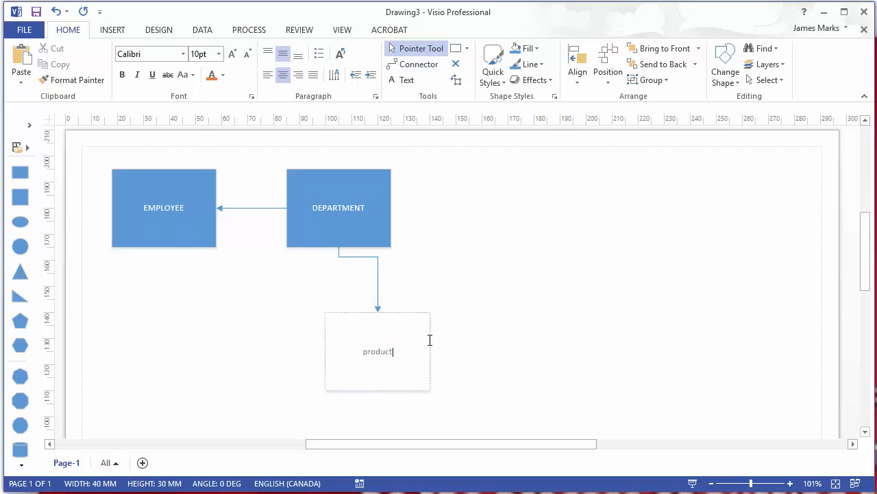
{"action": "key", "text": "BackSpace"}
{"action": "key", "text": "BackSpace"}
{"action": "key", "text": "BackSpace"}
{"action": "type", "text": "duct"}
{"action": "left_click", "coordinate": [455, 284]}
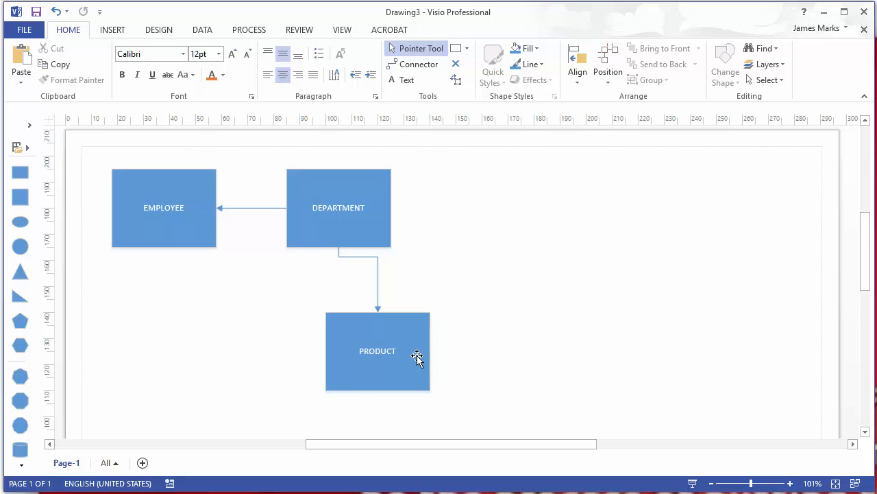
Move PRODUCT to the right of DEPARTMENT at the same height, and reattach its connector's arrow end to PRODUCT's bottom midpoint.
{"action": "left_click", "coordinate": [381, 324]}
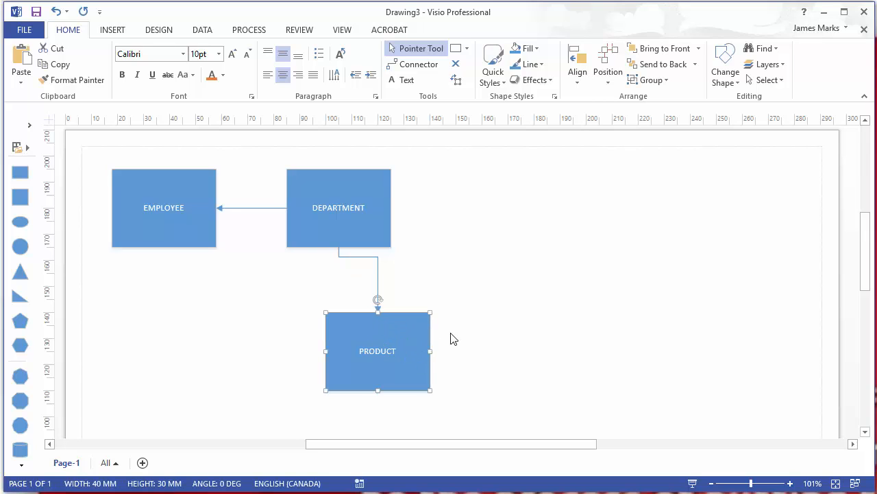
{"action": "left_click_drag", "start_coordinate": [384, 337], "coordinate": [550, 192]}
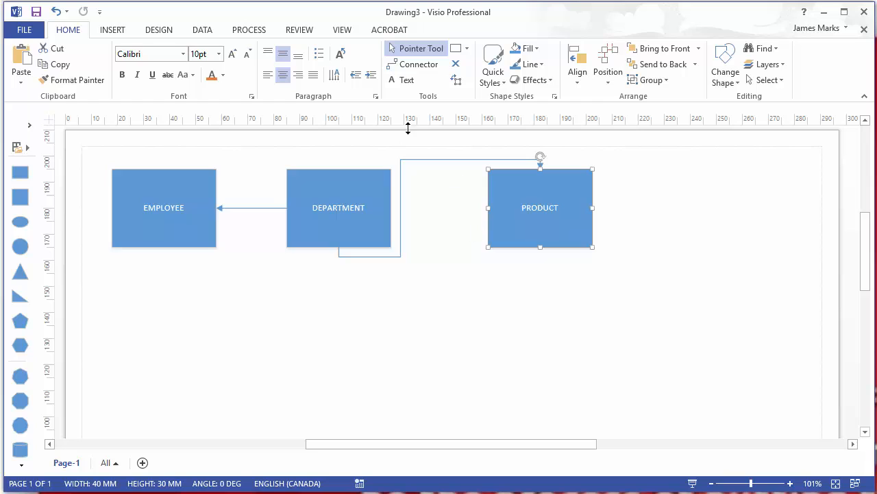
{"action": "left_click", "coordinate": [449, 159]}
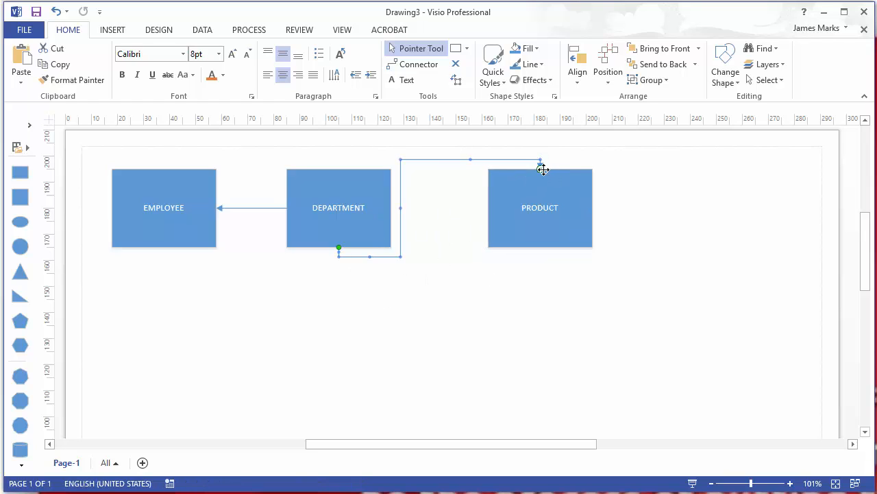
{"action": "left_click_drag", "start_coordinate": [541, 168], "coordinate": [540, 248]}
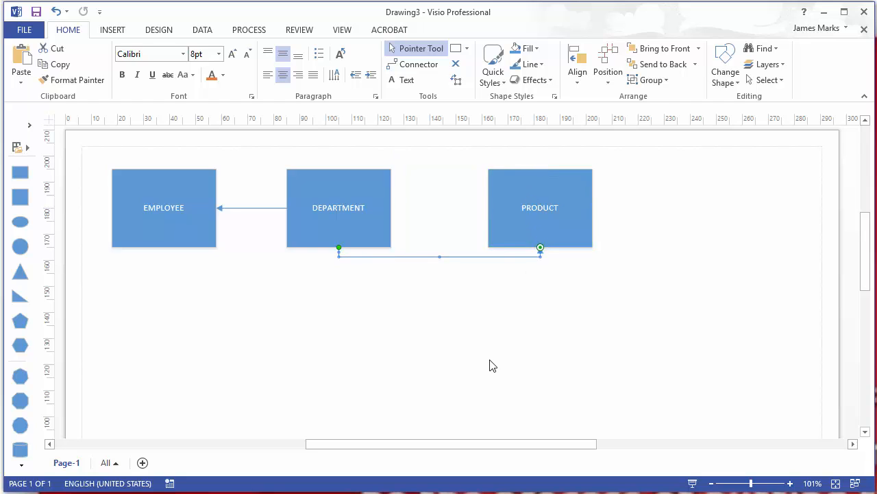
Lower the horizontal segment of the DEPARTMENT-to-PRODUCT connector and move PRODUCT closer to DEPARTMENT at the same height.
{"action": "left_click_drag", "start_coordinate": [439, 257], "coordinate": [439, 282]}
{"action": "left_click", "coordinate": [606, 268]}
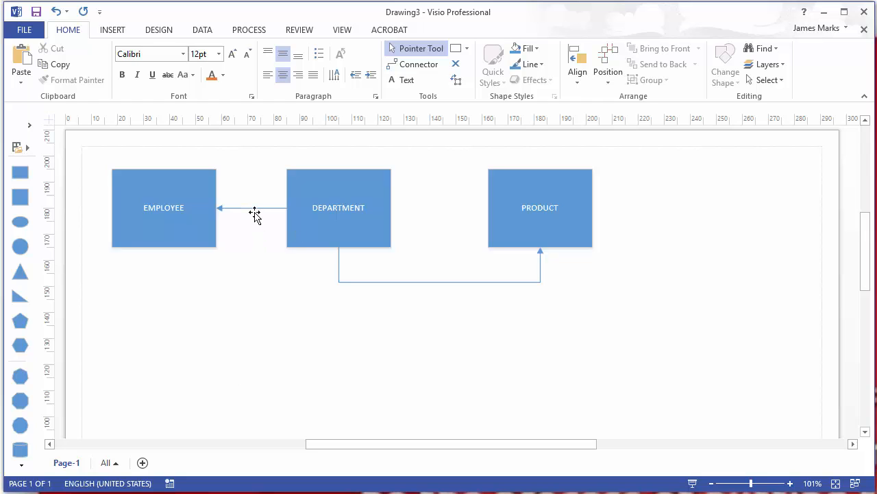
{"action": "left_click", "coordinate": [535, 201]}
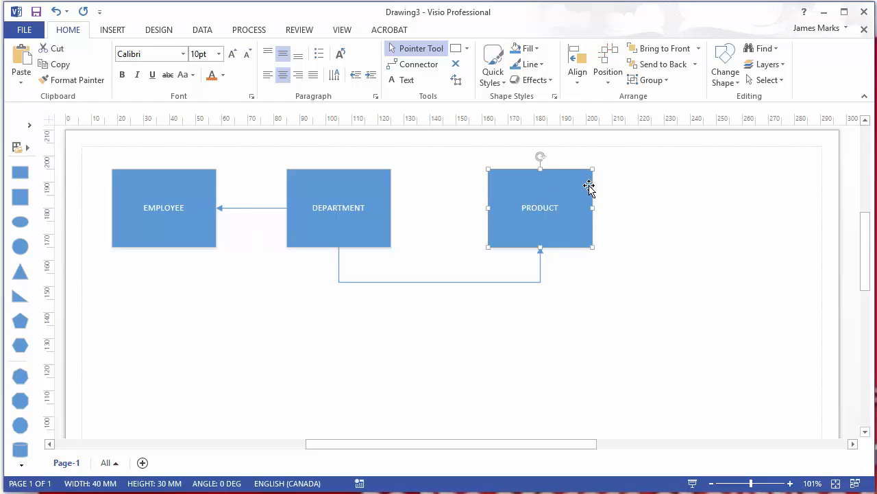
{"action": "left_click_drag", "start_coordinate": [564, 194], "coordinate": [494, 199]}
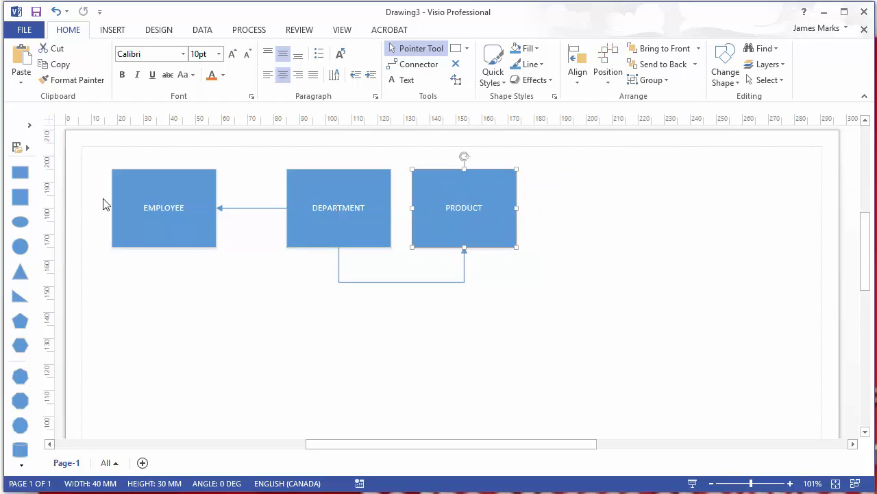
Open the shape formatting of the EMPLOYEE-DEPARTMENT connector and expand its line settings.
{"action": "left_click", "coordinate": [241, 209]}
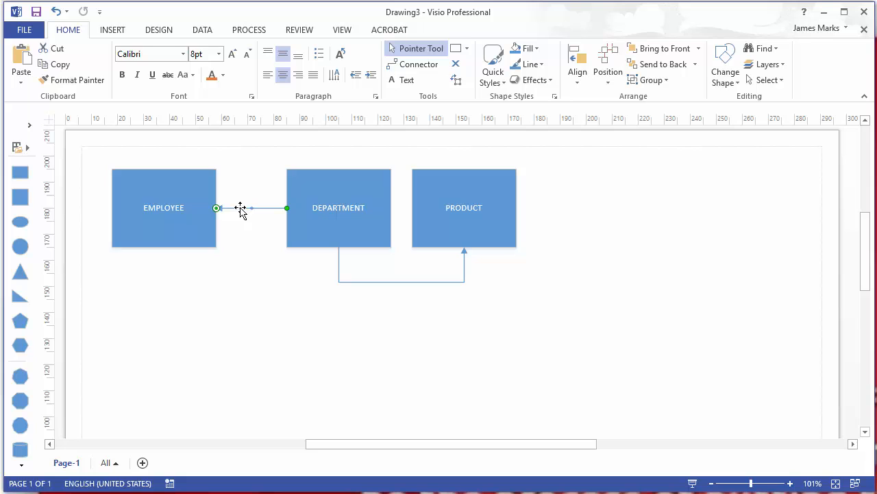
{"action": "right_click", "coordinate": [240, 209]}
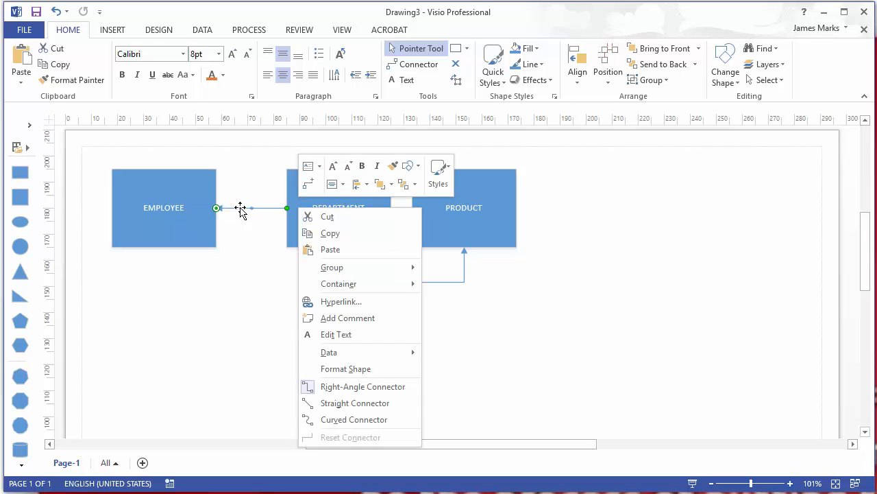
{"action": "left_click", "coordinate": [335, 370]}
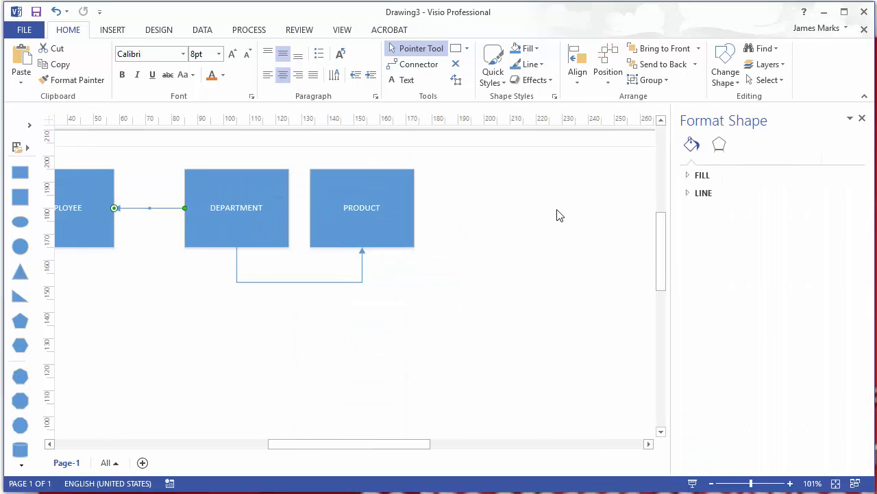
{"action": "left_click_drag", "start_coordinate": [350, 450], "coordinate": [315, 450]}
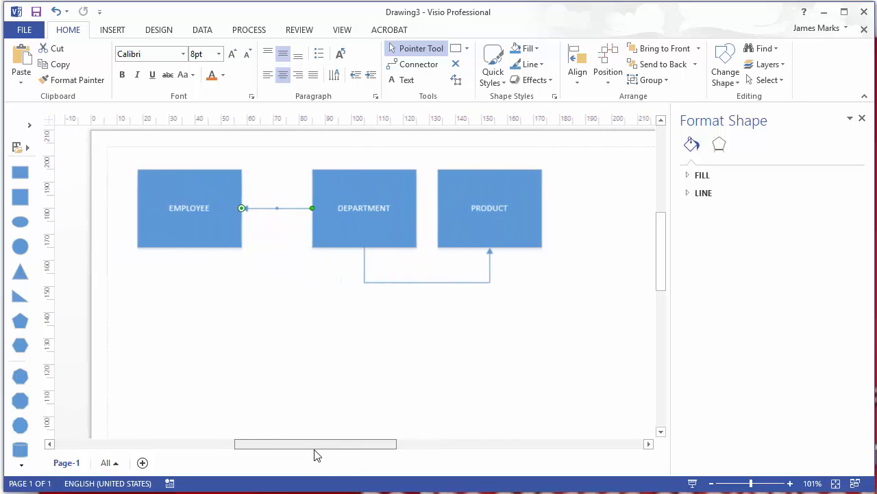
{"action": "left_click", "coordinate": [359, 319]}
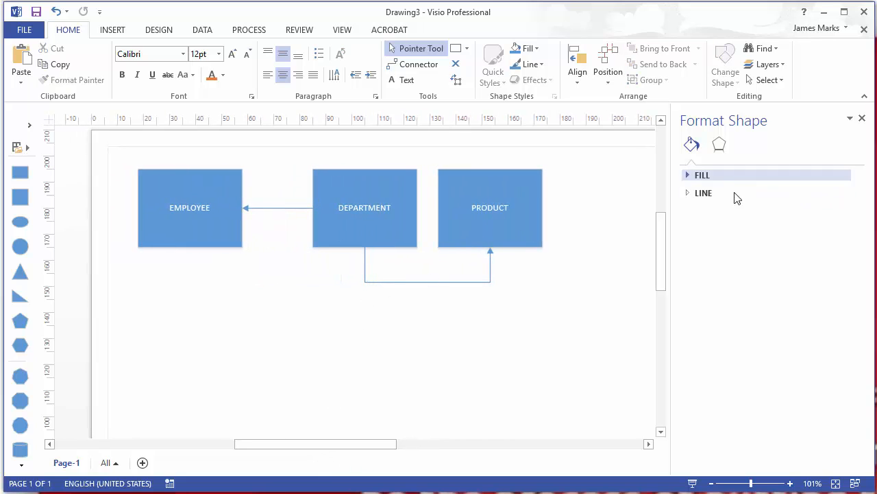
{"action": "left_click", "coordinate": [692, 195]}
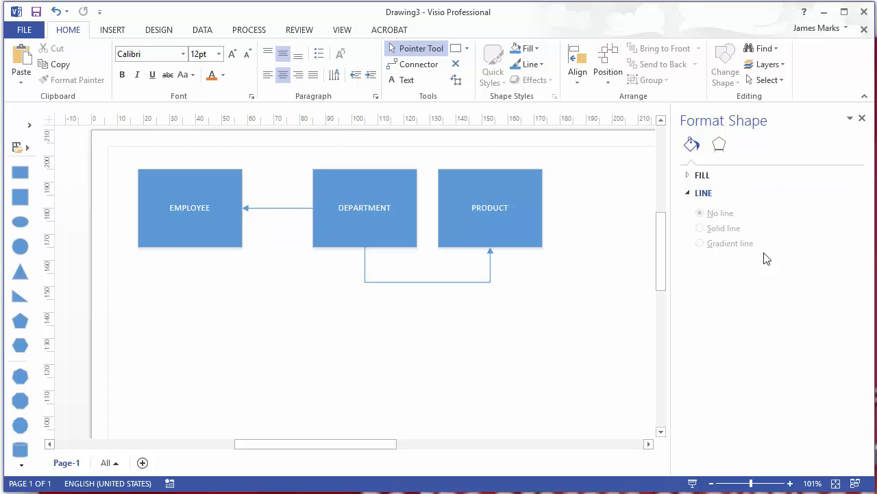
{"action": "left_click", "coordinate": [288, 208]}
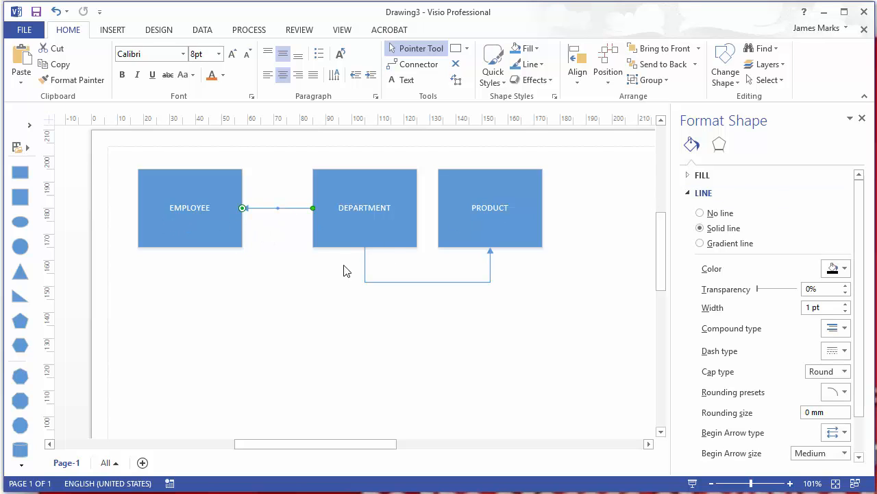
{"action": "left_click", "coordinate": [690, 195]}
{"action": "left_click", "coordinate": [688, 195]}
{"action": "left_click", "coordinate": [688, 194]}
{"action": "left_click", "coordinate": [690, 191]}
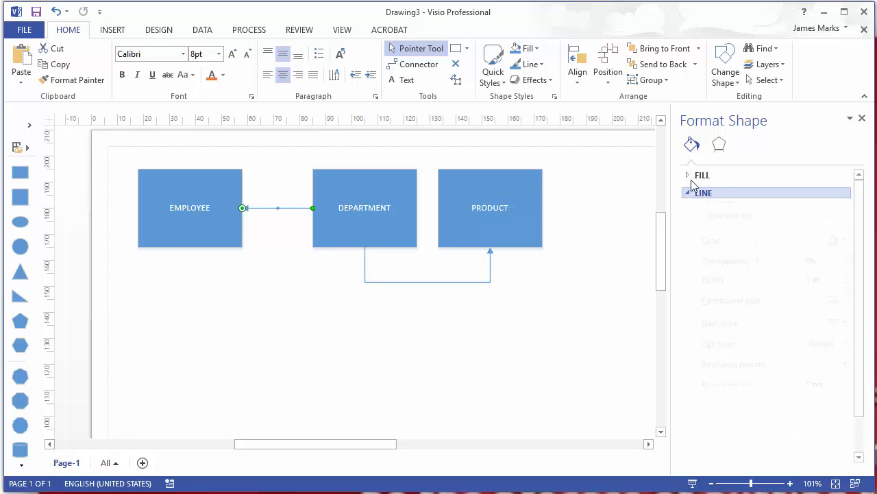
Change the end arrow type of the EMPLOYEE-DEPARTMENT connector to a crow's foot.
{"action": "scroll", "coordinate": [816, 425], "scroll_direction": "down", "scroll_amount": 2}
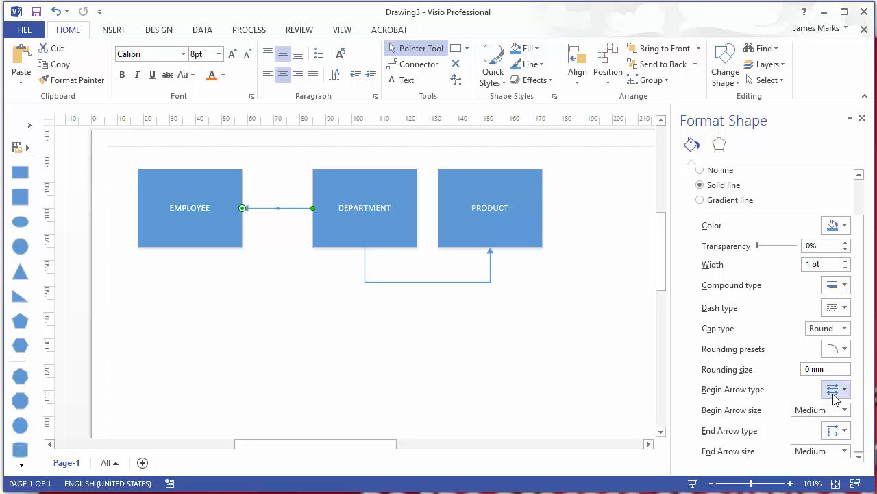
{"action": "left_click", "coordinate": [841, 432]}
{"action": "scroll", "coordinate": [850, 466], "scroll_direction": "down", "scroll_amount": 7}
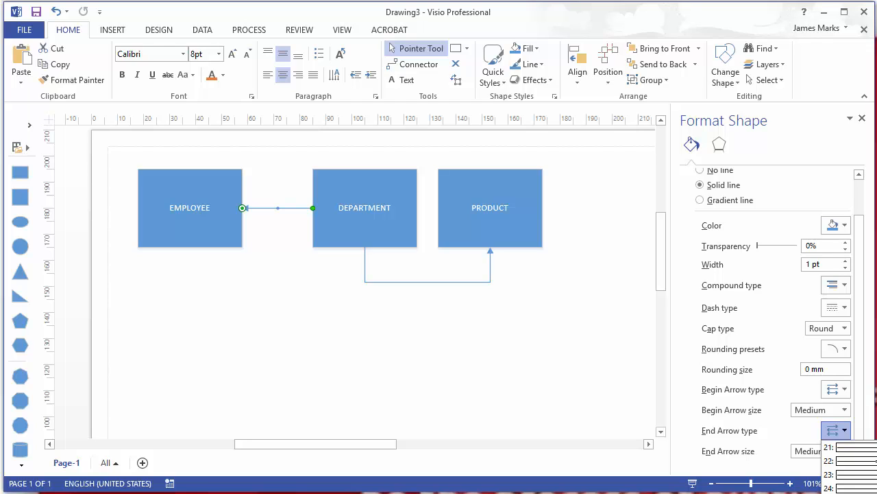
{"action": "left_click", "coordinate": [857, 488]}
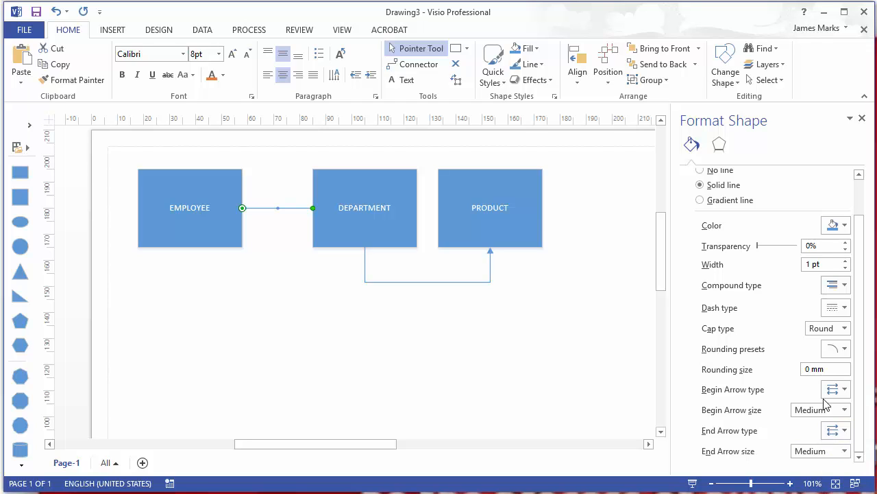
{"action": "left_click", "coordinate": [275, 266]}
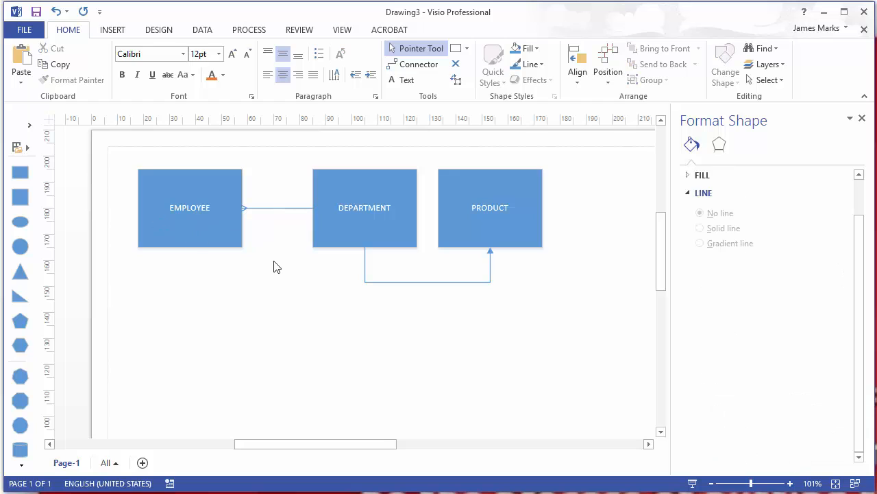
Set a larger end arrow size for the crow's foot at EMPLOYEE.
{"action": "left_click", "coordinate": [259, 210]}
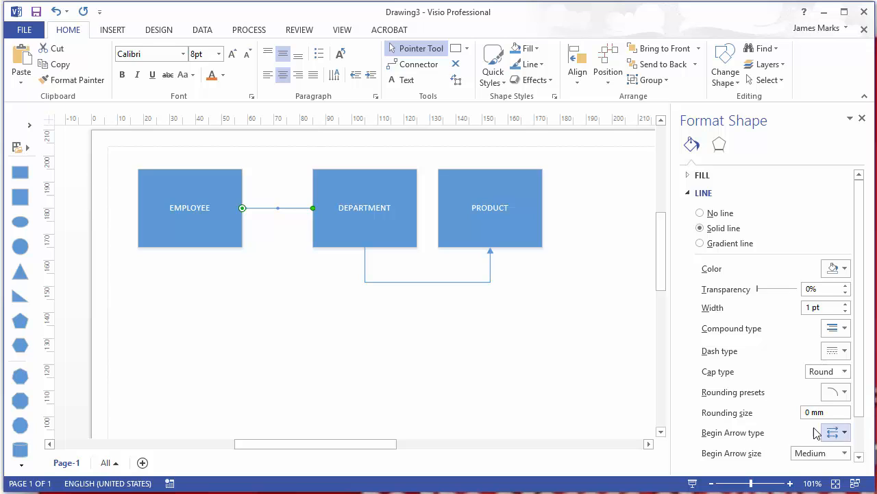
{"action": "scroll", "coordinate": [831, 431], "scroll_direction": "down", "scroll_amount": 2}
{"action": "left_click", "coordinate": [812, 451]}
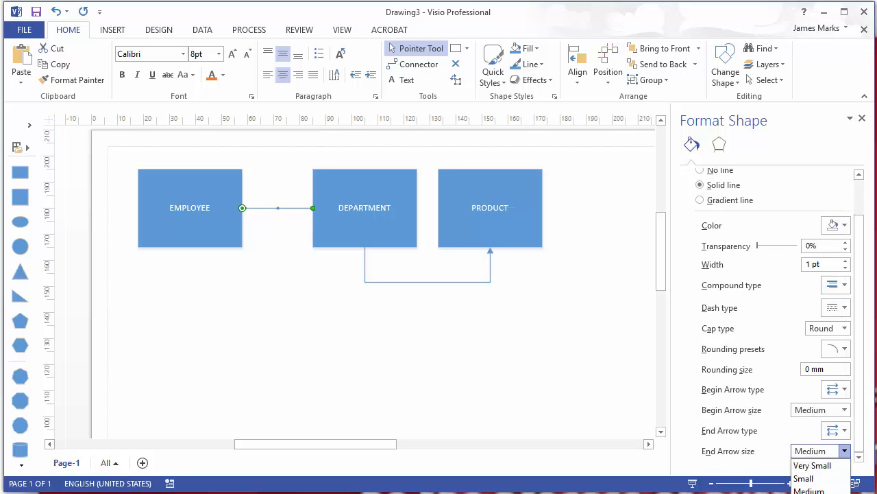
{"action": "left_click", "coordinate": [807, 493]}
{"action": "left_click", "coordinate": [211, 275]}
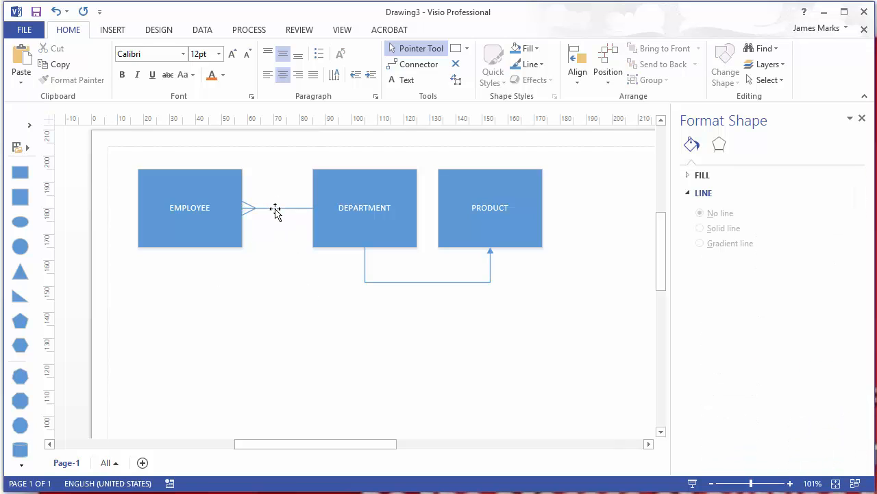
{"action": "left_click", "coordinate": [277, 208]}
{"action": "left_click", "coordinate": [291, 298]}
Give the DEPARTMENT-PRODUCT connector a crow's foot end arrow in a larger size at PRODUCT.
{"action": "left_click", "coordinate": [417, 284]}
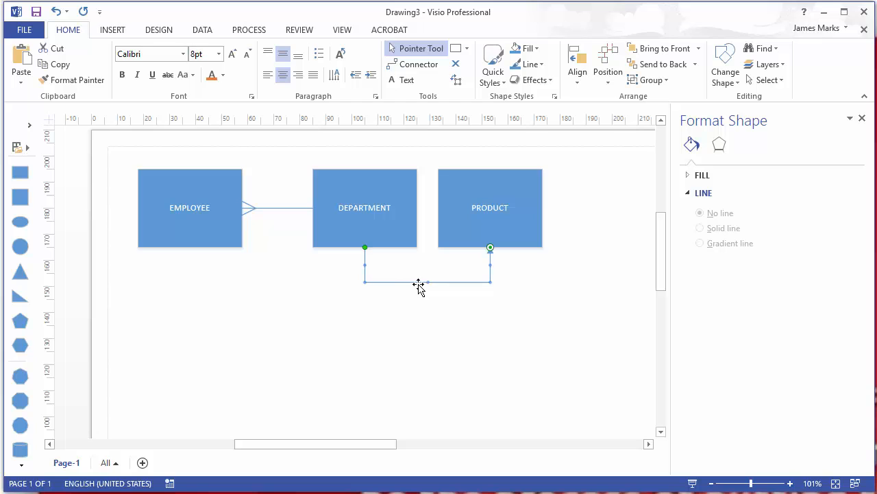
{"action": "scroll", "coordinate": [828, 406], "scroll_direction": "down", "scroll_amount": 1}
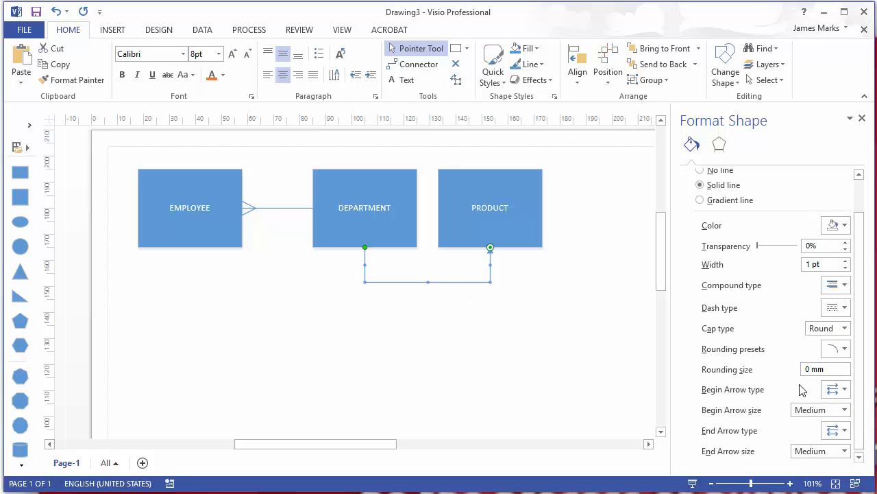
{"action": "left_click", "coordinate": [836, 430]}
{"action": "scroll", "coordinate": [850, 466], "scroll_direction": "down", "scroll_amount": 6}
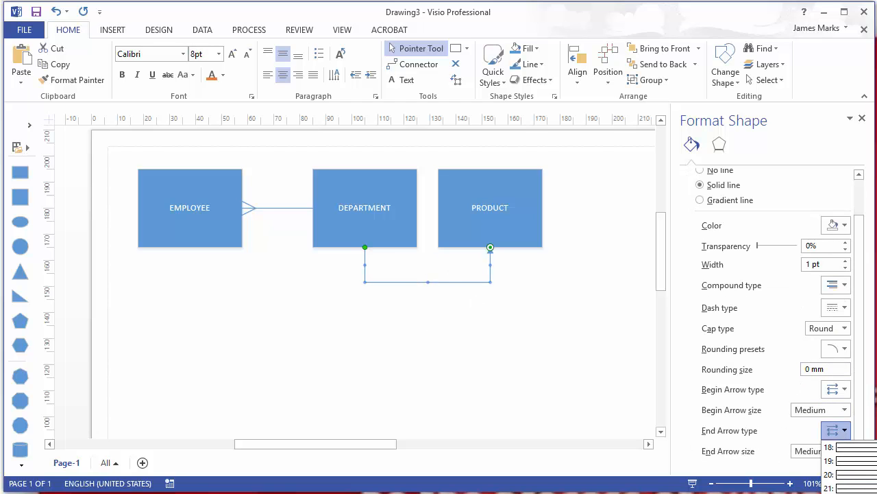
{"action": "left_click", "coordinate": [853, 474]}
{"action": "left_click", "coordinate": [818, 452]}
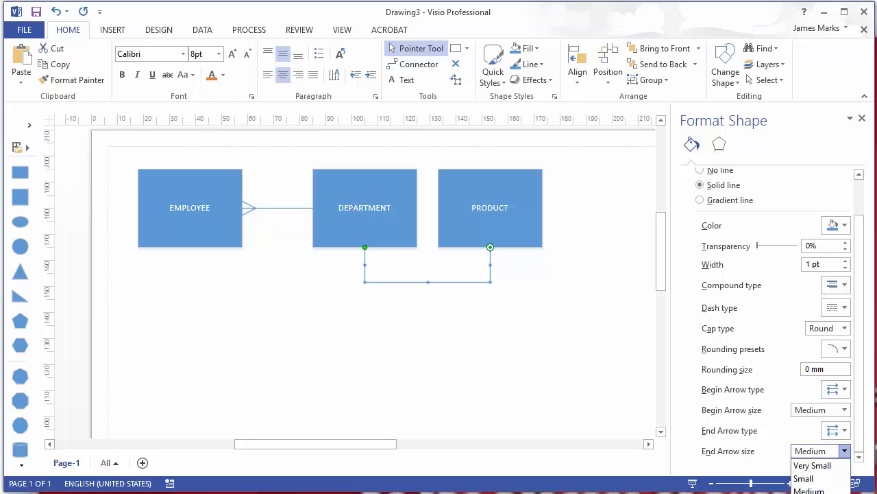
{"action": "left_click", "coordinate": [809, 493]}
{"action": "left_click", "coordinate": [402, 406]}
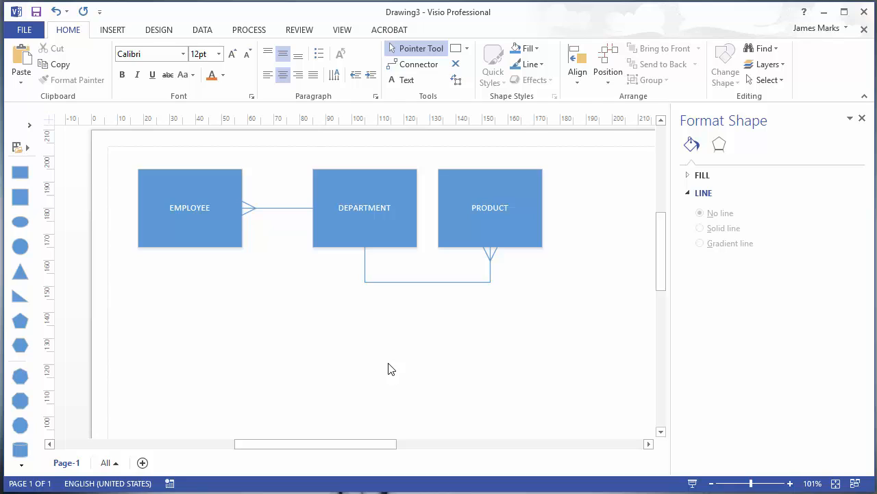
Move the EMPLOYEE box horizontally closer to DEPARTMENT, keeping it at the same height.
{"action": "left_click", "coordinate": [366, 248]}
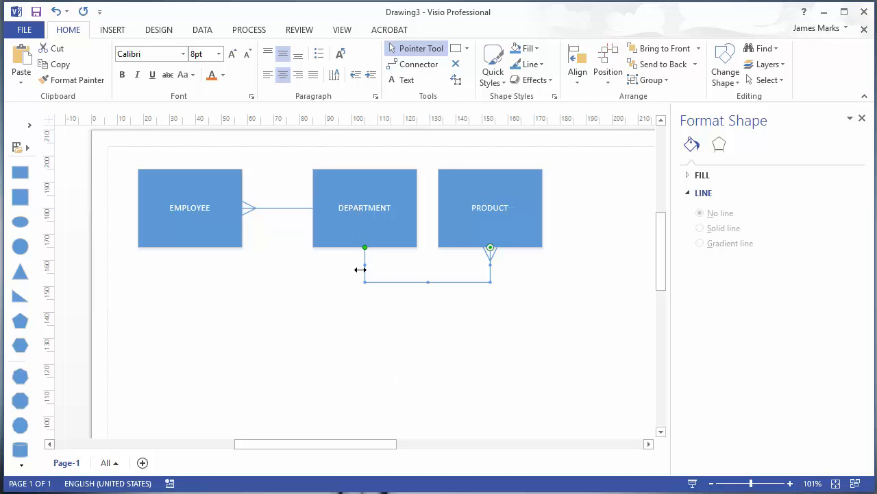
{"action": "left_click", "coordinate": [373, 262]}
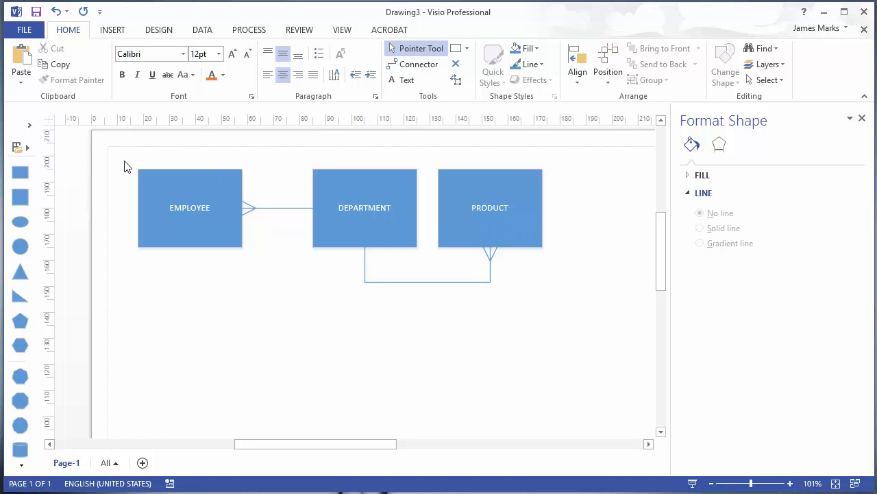
{"action": "left_click_drag", "start_coordinate": [126, 153], "coordinate": [291, 287]}
{"action": "left_click_drag", "start_coordinate": [215, 227], "coordinate": [263, 220]}
{"action": "left_click", "coordinate": [253, 309]}
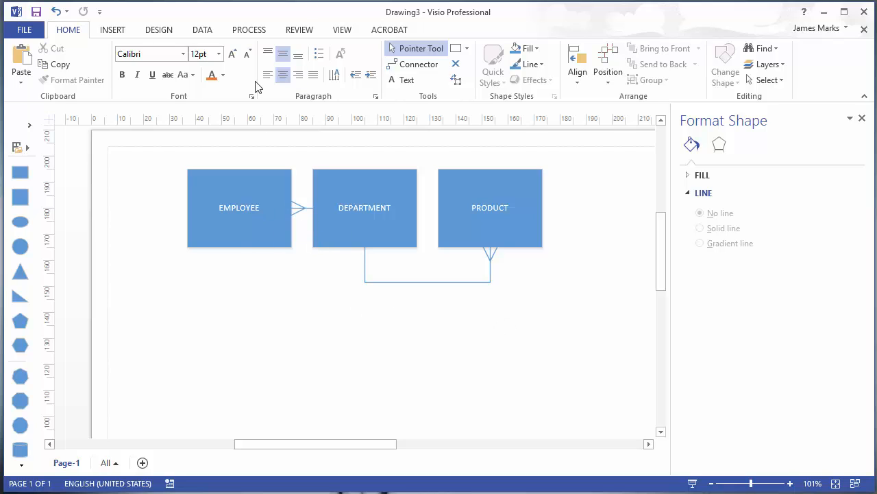
Undo the EMPLOYEE move and the crow's foot changes on both connectors, and close the shape formatting settings.
{"action": "left_click", "coordinate": [56, 11]}
{"action": "left_click", "coordinate": [56, 11]}
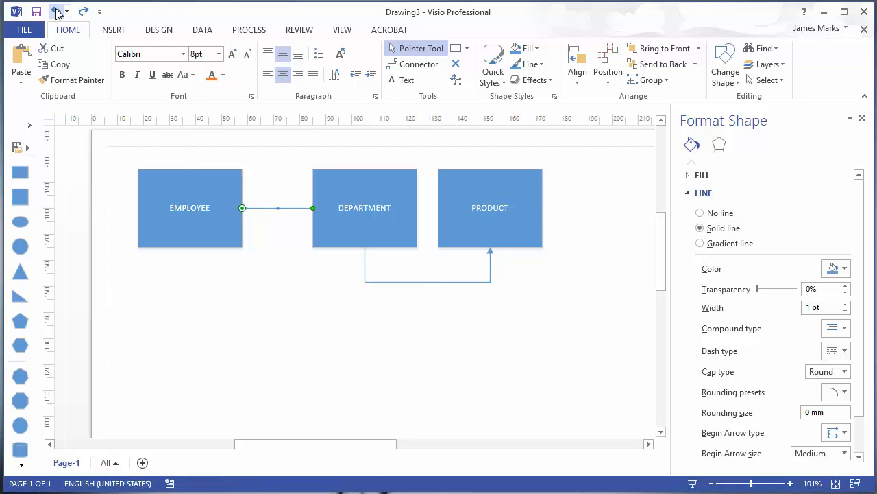
{"action": "left_click", "coordinate": [483, 361]}
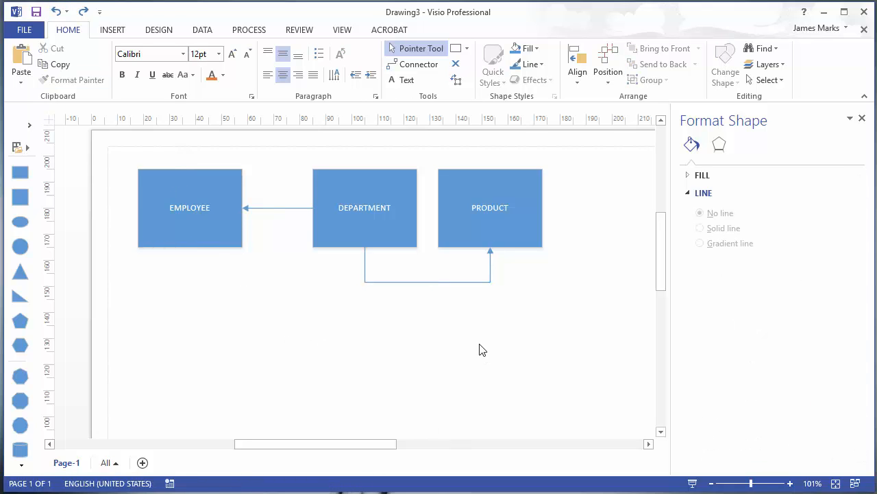
{"action": "left_click", "coordinate": [442, 282]}
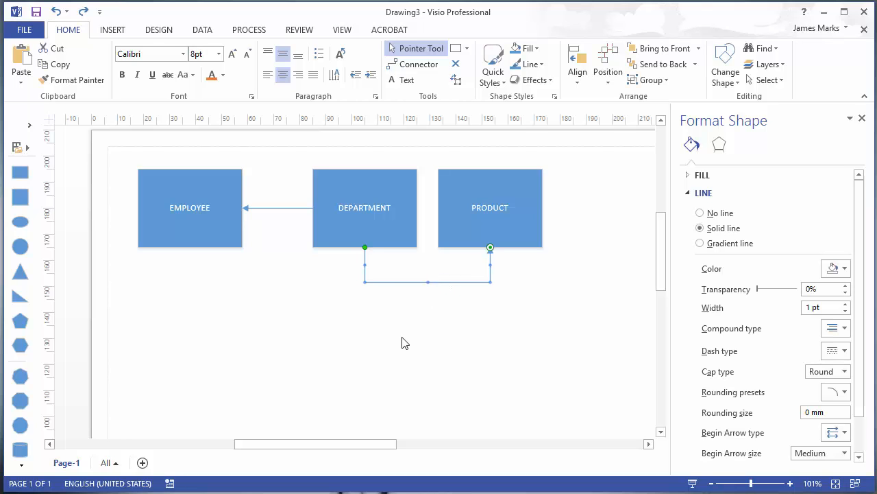
{"action": "left_click", "coordinate": [861, 118]}
{"action": "left_click", "coordinate": [490, 315]}
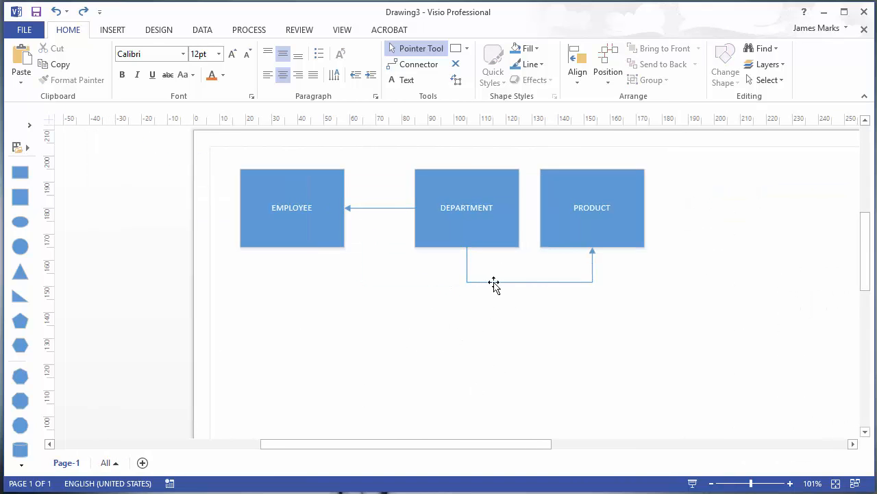
Select both connectors together and open their shape formatting at the end arrow settings.
{"action": "left_click", "coordinate": [494, 282]}
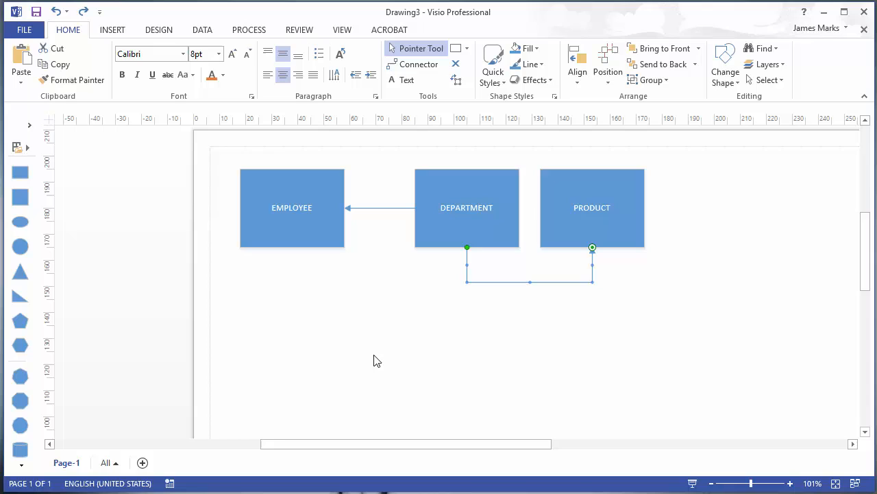
{"action": "left_click", "coordinate": [384, 208], "text": "shift"}
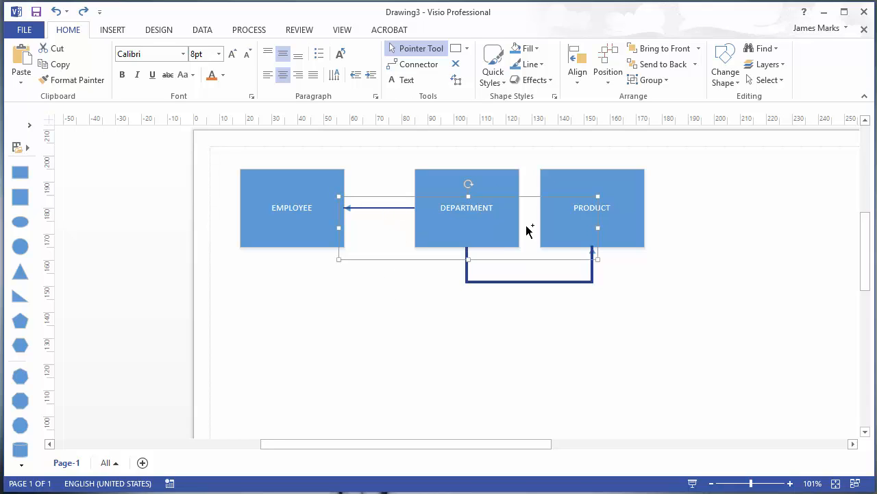
{"action": "right_click", "coordinate": [382, 206]}
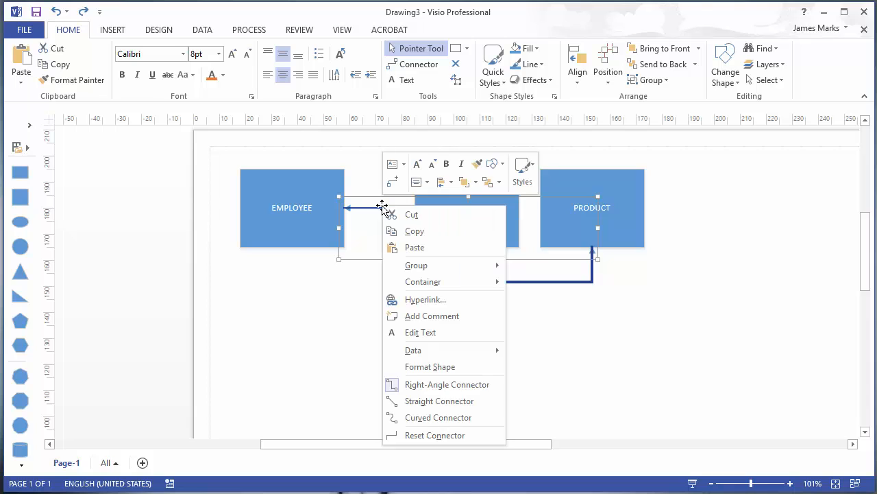
{"action": "left_click", "coordinate": [437, 370]}
{"action": "scroll", "coordinate": [797, 353], "scroll_direction": "down", "scroll_amount": 2}
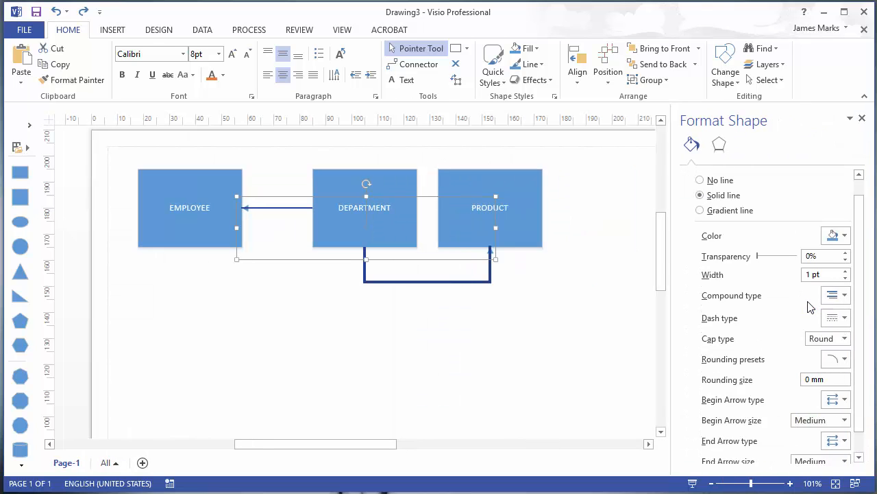
{"action": "scroll", "coordinate": [789, 309], "scroll_direction": "up", "scroll_amount": 2}
{"action": "scroll", "coordinate": [795, 423], "scroll_direction": "down", "scroll_amount": 1}
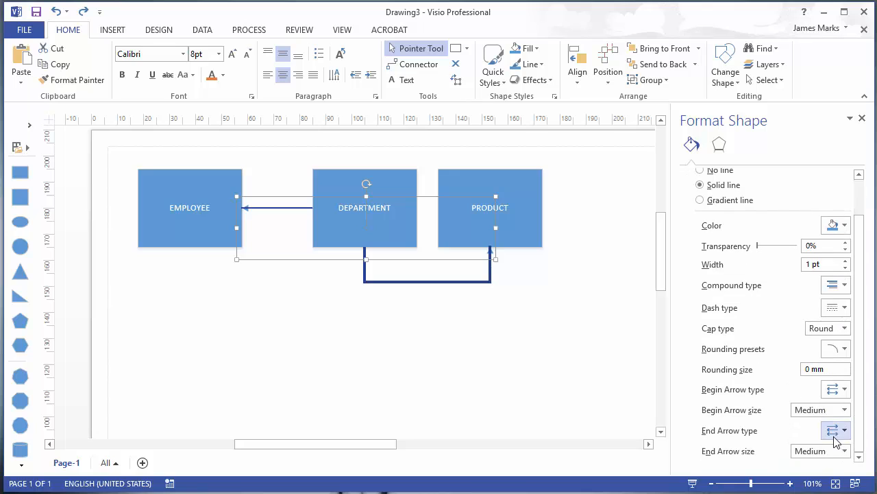
Set the end arrows of both selected connectors to a crow's foot type in a larger size.
{"action": "left_click", "coordinate": [835, 430]}
{"action": "left_click", "coordinate": [832, 436]}
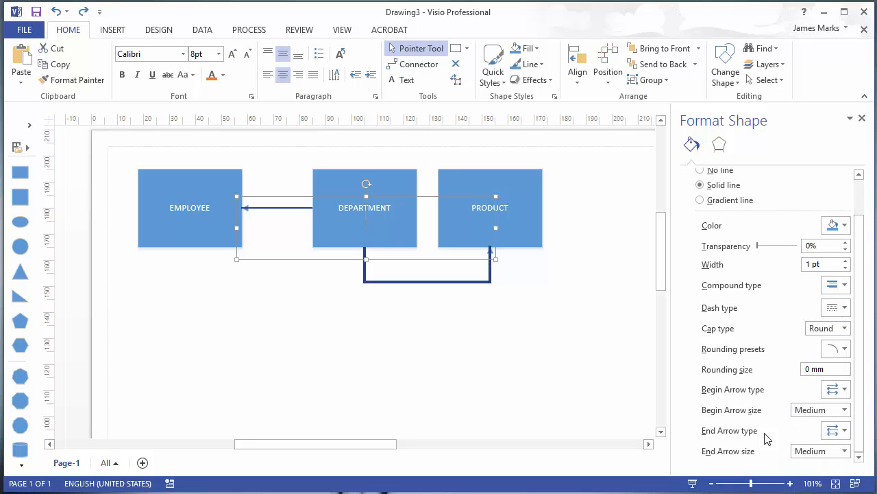
{"action": "left_click", "coordinate": [843, 433]}
{"action": "scroll", "coordinate": [850, 468], "scroll_direction": "down", "scroll_amount": 4}
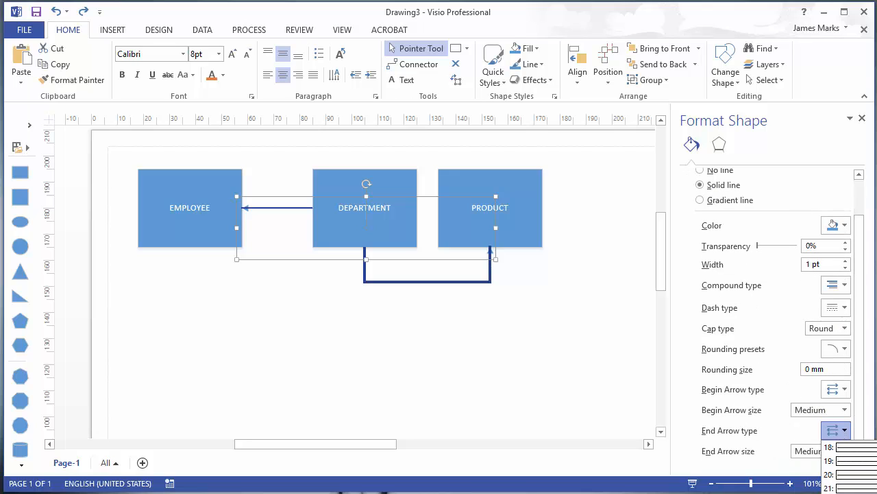
{"action": "left_click", "coordinate": [850, 491]}
{"action": "left_click", "coordinate": [845, 453]}
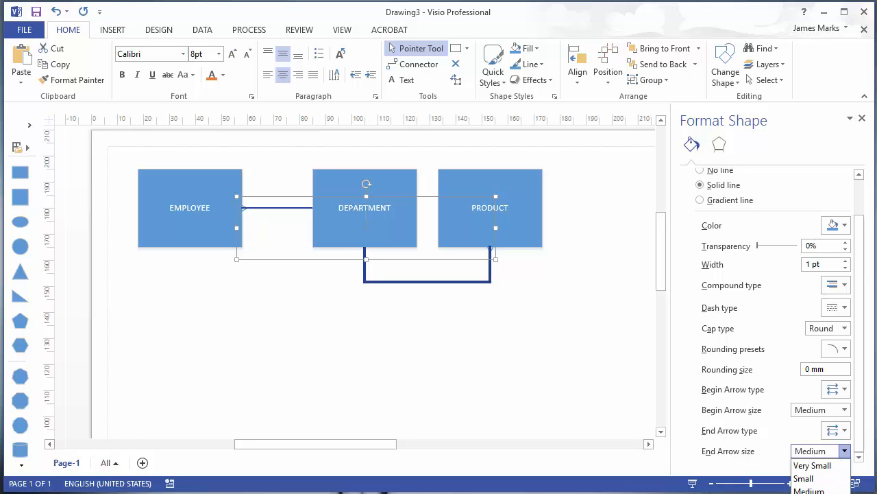
{"action": "left_click", "coordinate": [810, 492]}
{"action": "left_click", "coordinate": [401, 299]}
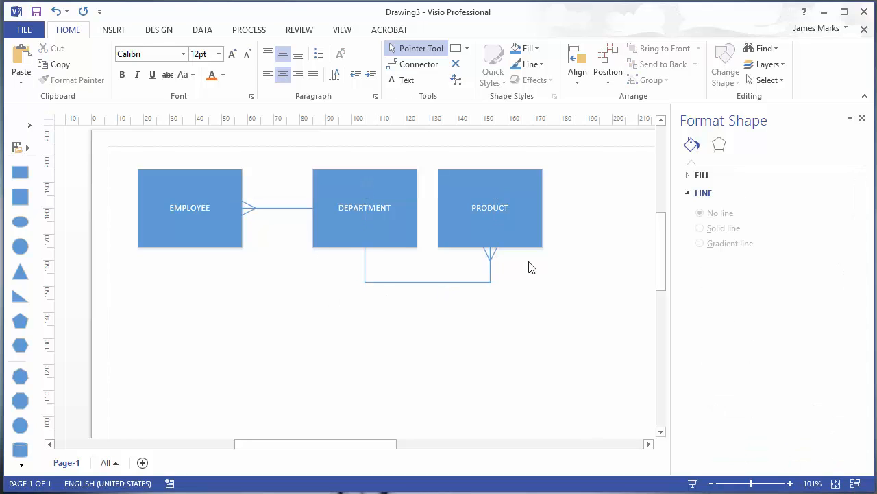